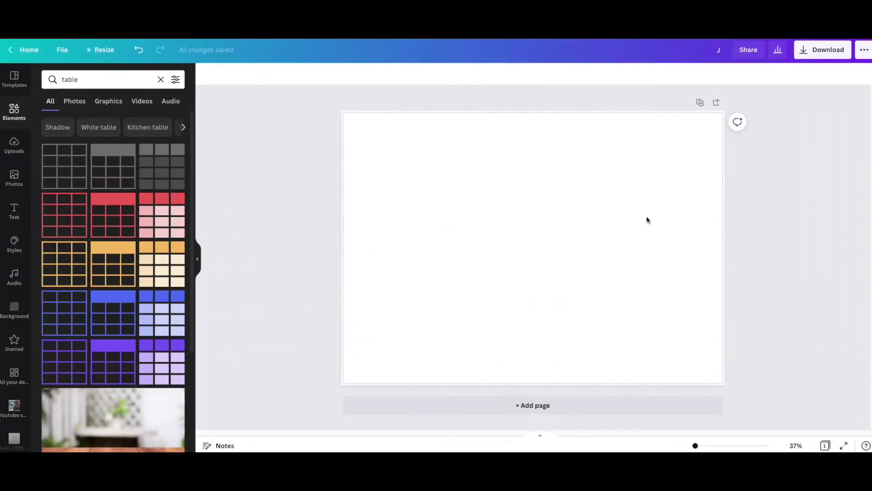
{"action": "left_click", "coordinate": [161, 80]}
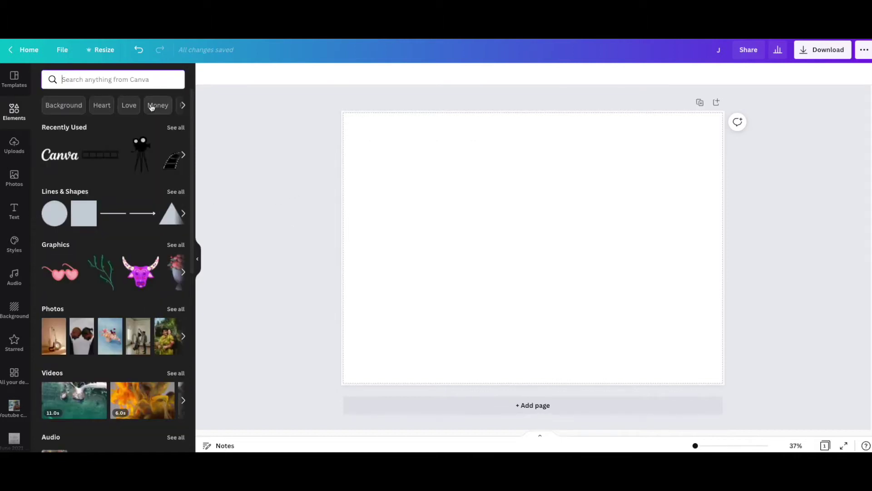
{"action": "left_click", "coordinate": [91, 84]}
{"action": "type", "text": "table"}
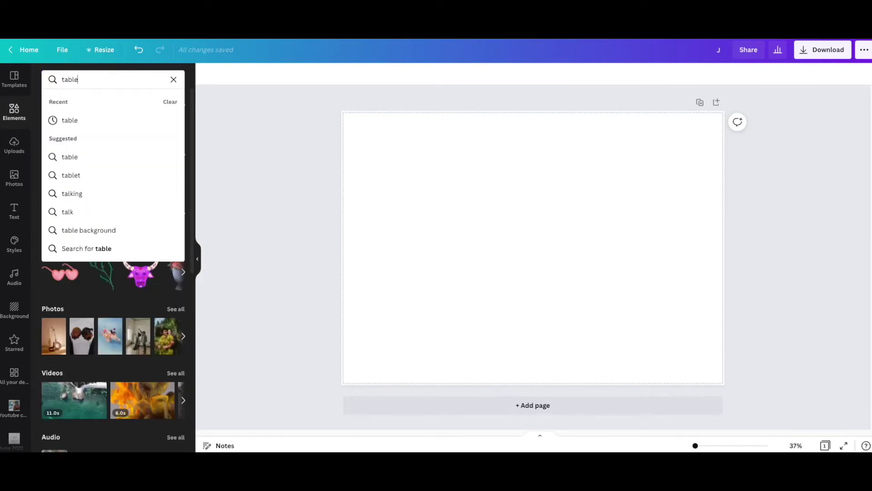
{"action": "key", "text": "Return"}
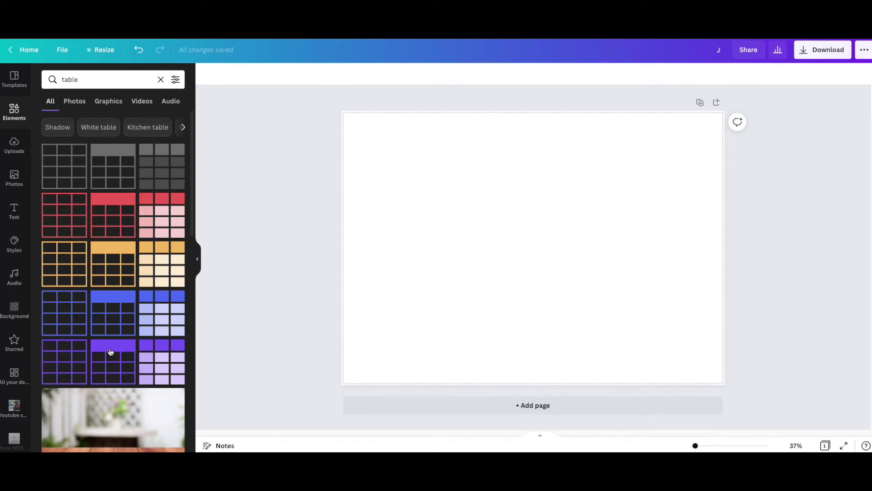
Step: Insert the pink-header table from Elements and look through its colour, border and spacing menus
{"action": "left_click", "coordinate": [100, 221]}
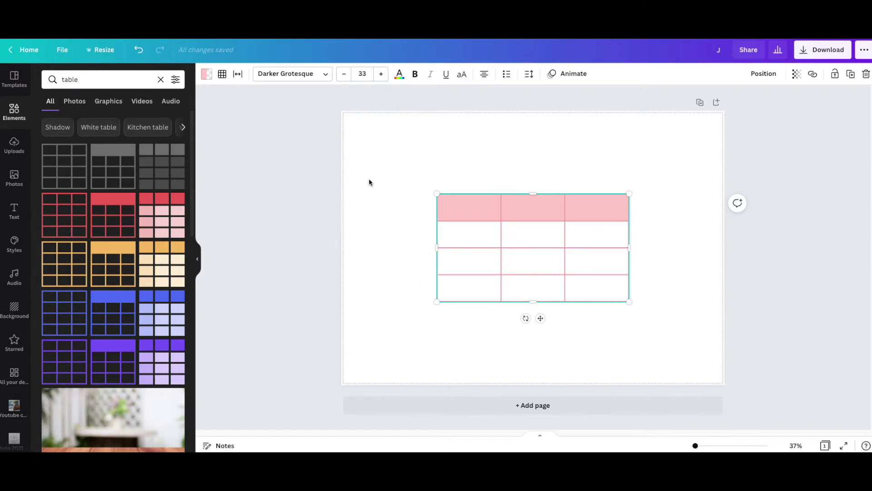
{"action": "left_click", "coordinate": [206, 75]}
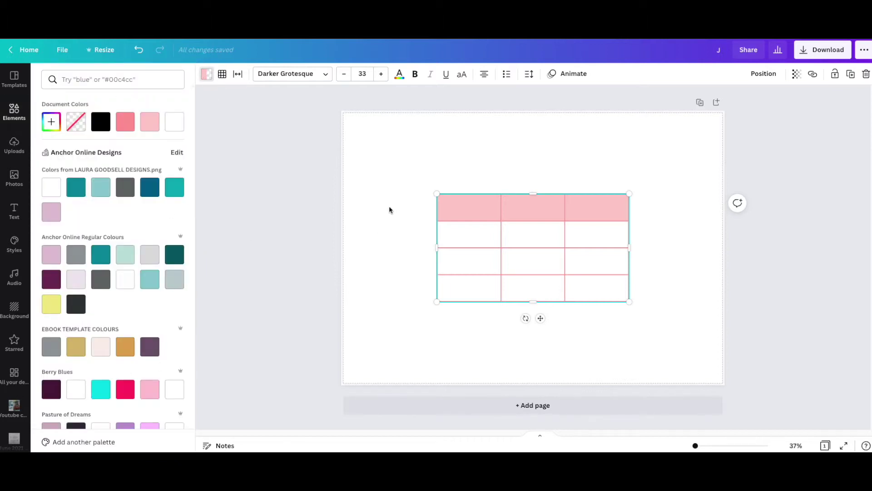
{"action": "left_click", "coordinate": [223, 75]}
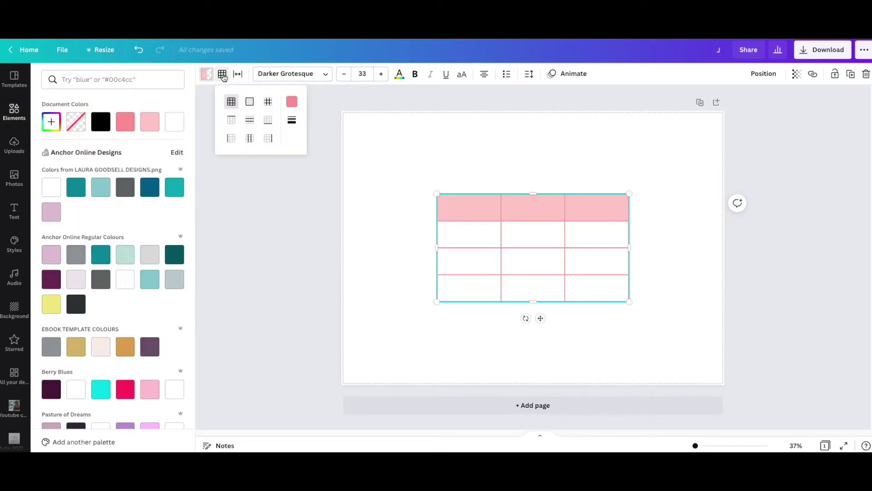
{"action": "left_click", "coordinate": [291, 101]}
{"action": "left_click", "coordinate": [237, 73]}
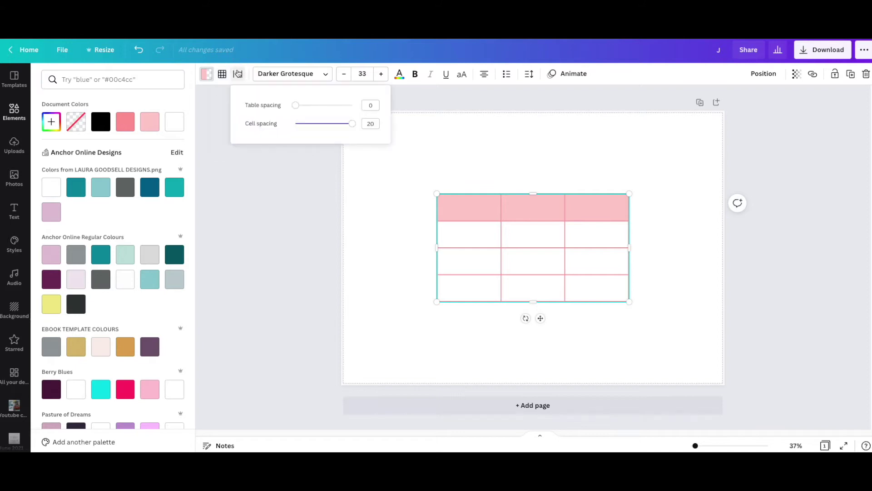
{"action": "left_click", "coordinate": [292, 215]}
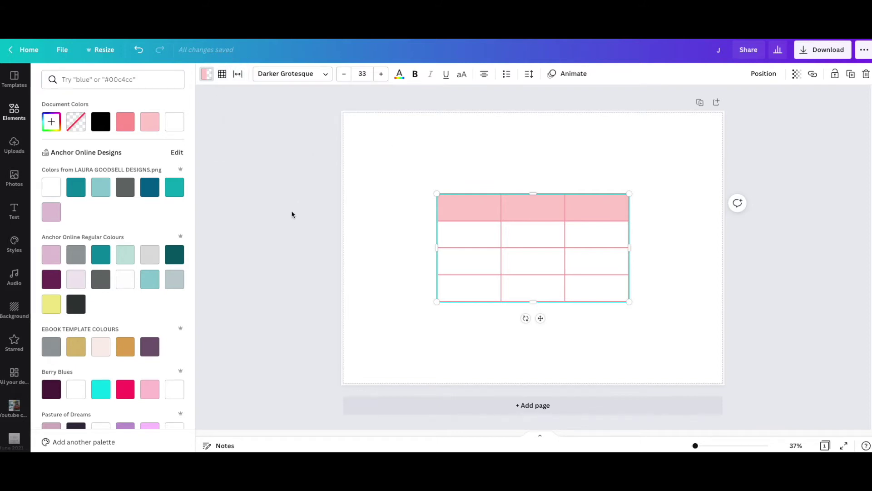
{"action": "left_click", "coordinate": [292, 214]}
Step: Select the whole header row and give it an outer-only border of weight 10
{"action": "left_click", "coordinate": [542, 233]}
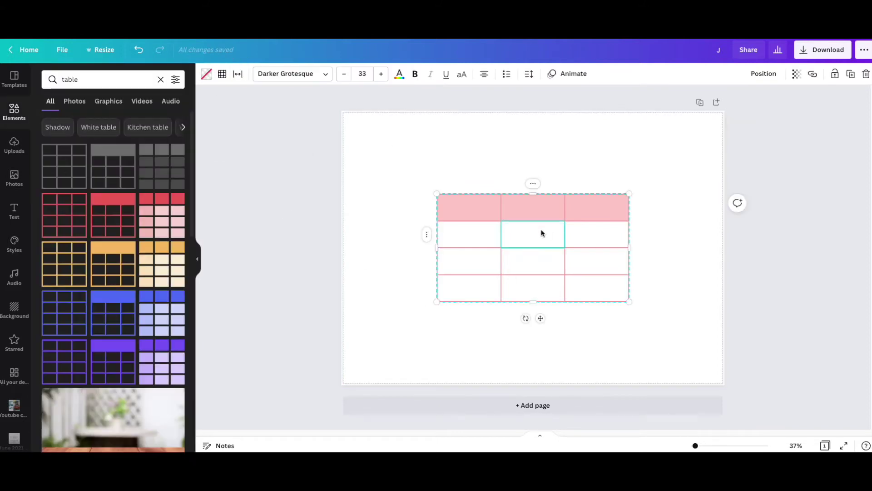
{"action": "left_click", "coordinate": [471, 209]}
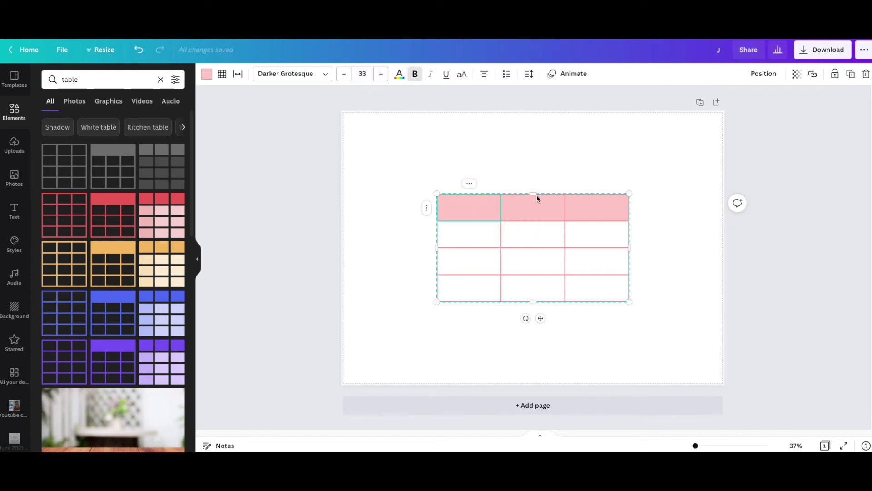
{"action": "left_click", "coordinate": [605, 208], "text": "shift"}
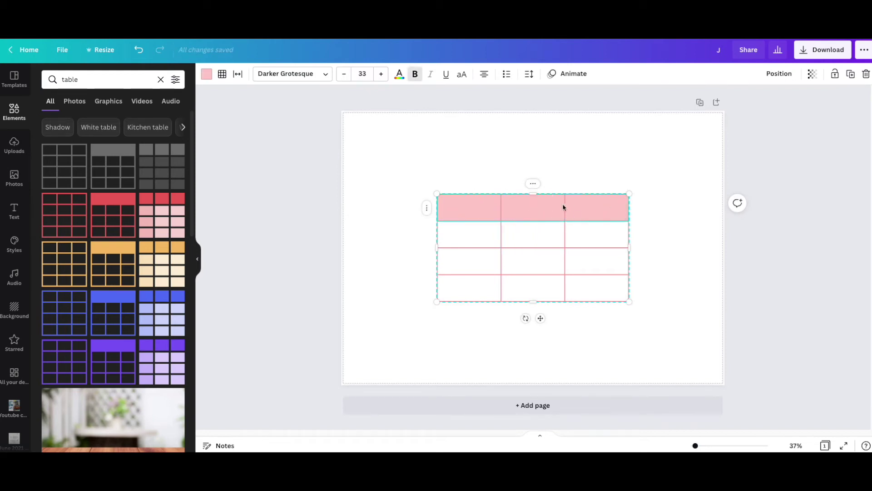
{"action": "left_click", "coordinate": [222, 75]}
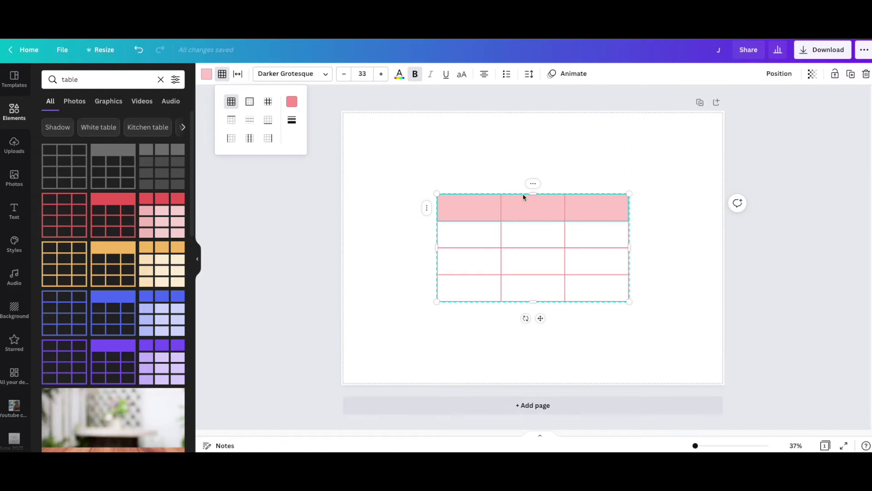
{"action": "left_click", "coordinate": [250, 104]}
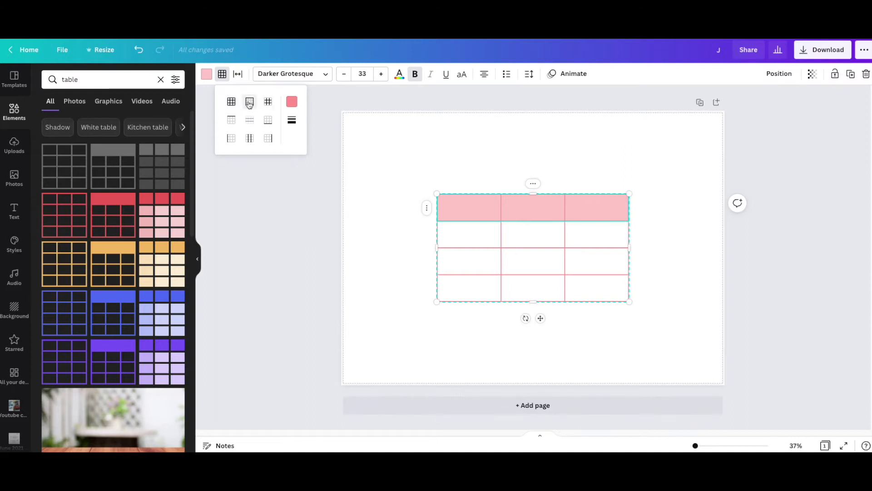
{"action": "left_click", "coordinate": [293, 121]}
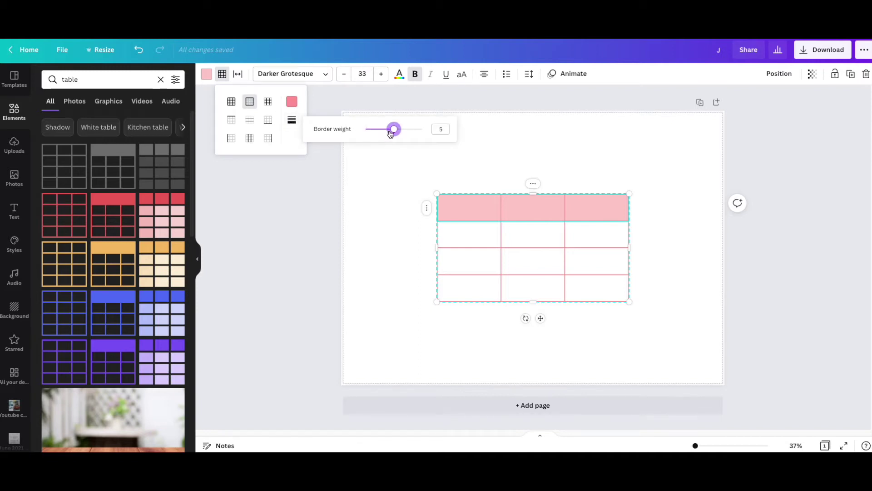
{"action": "left_click_drag", "start_coordinate": [394, 129], "coordinate": [486, 137]}
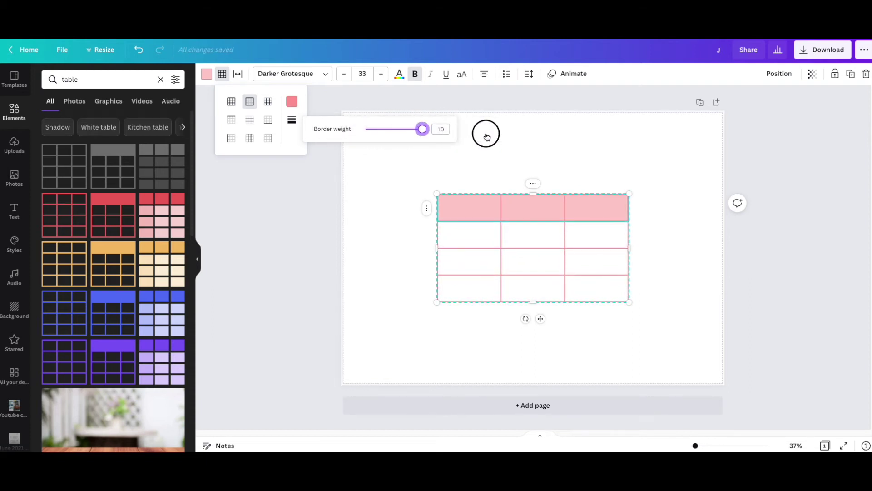
Step: Colour the header row's outer border dark navy
{"action": "left_click", "coordinate": [291, 102]}
{"action": "left_click", "coordinate": [338, 128]}
{"action": "left_click", "coordinate": [361, 179]}
{"action": "left_click", "coordinate": [339, 177]}
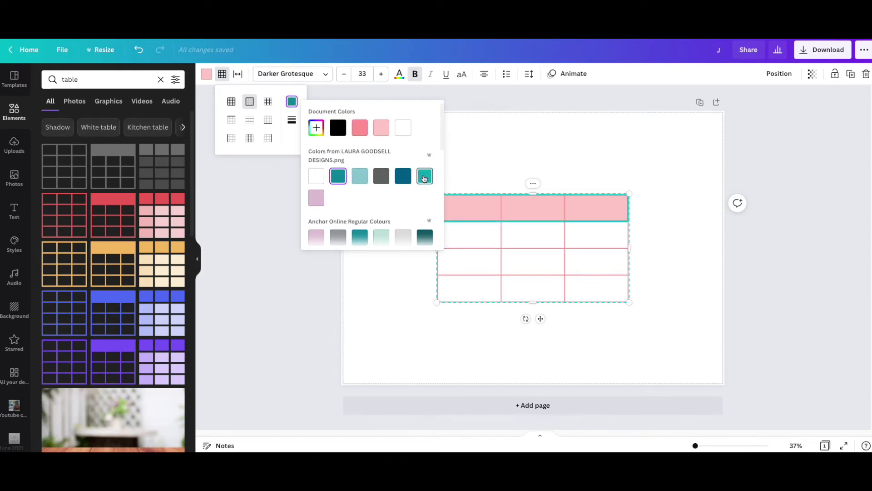
{"action": "left_click", "coordinate": [400, 177]}
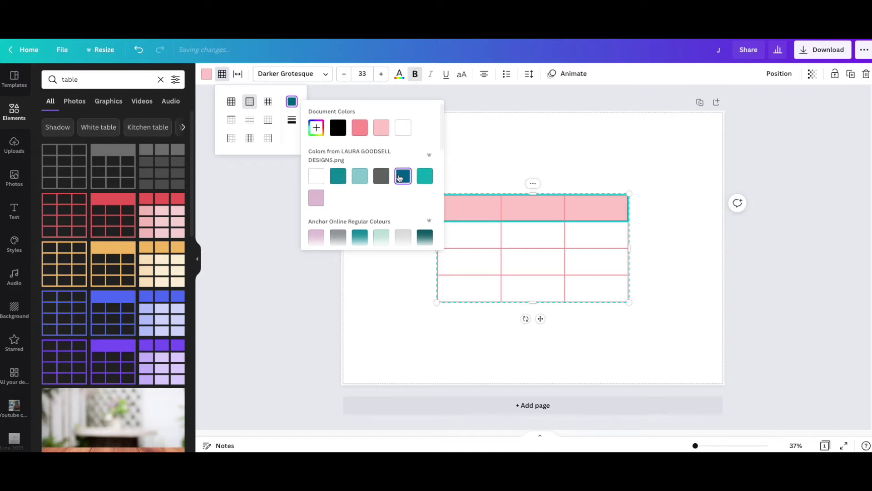
{"action": "left_click", "coordinate": [258, 202]}
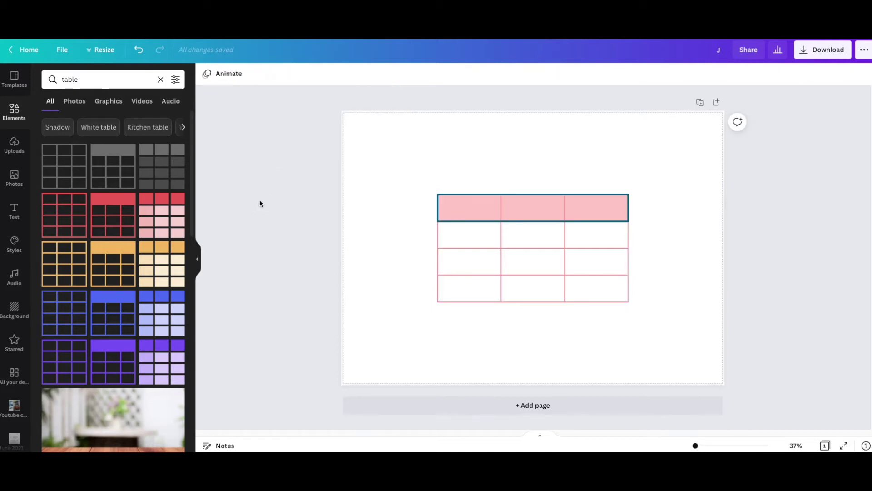
Step: Fill the header row with light mint from the colour palette
{"action": "left_click", "coordinate": [471, 214]}
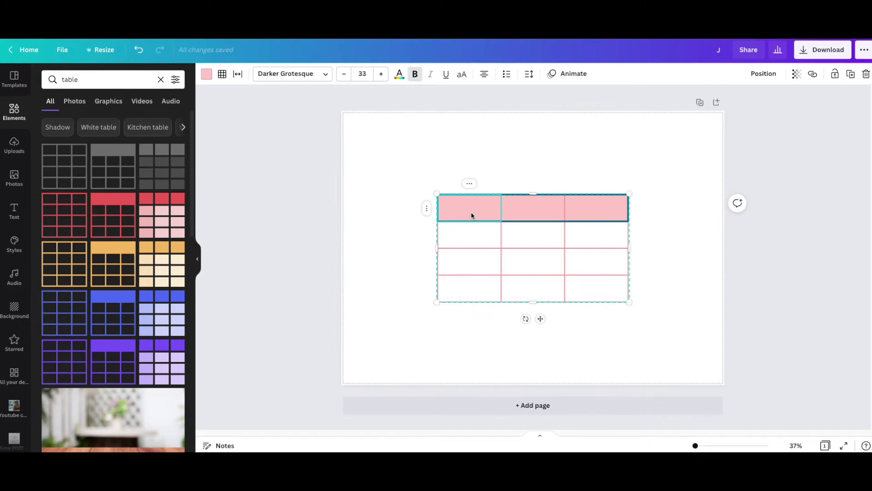
{"action": "left_click_drag", "start_coordinate": [518, 216], "coordinate": [604, 207]}
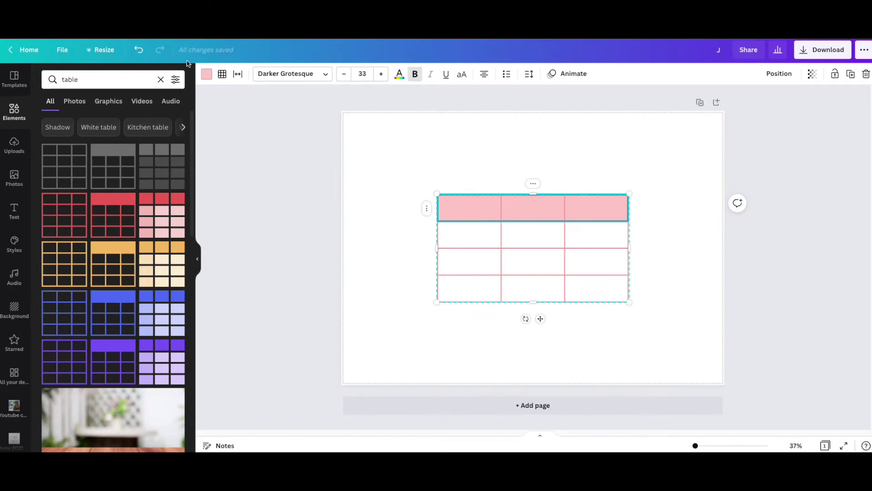
{"action": "left_click", "coordinate": [206, 74]}
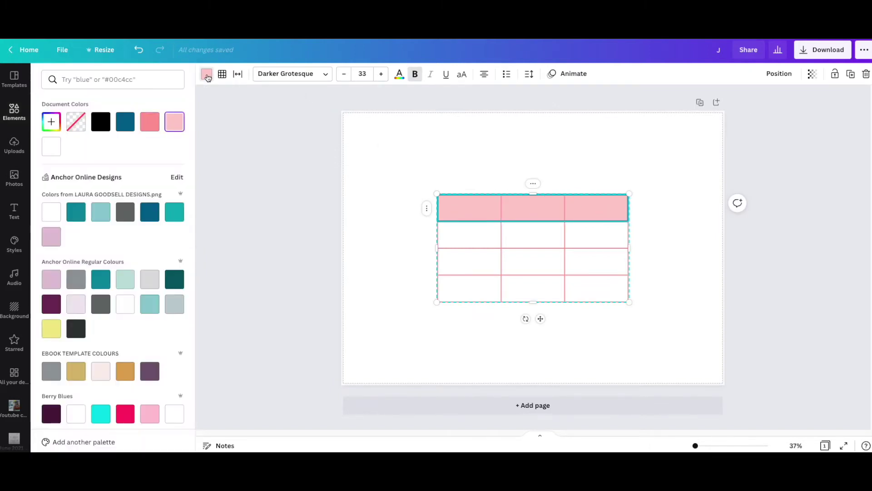
{"action": "left_click", "coordinate": [101, 213]}
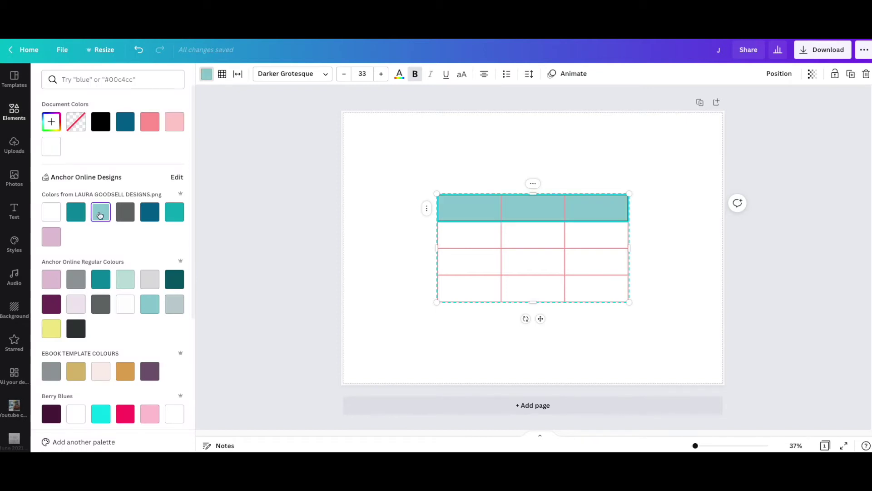
{"action": "left_click", "coordinate": [121, 279]}
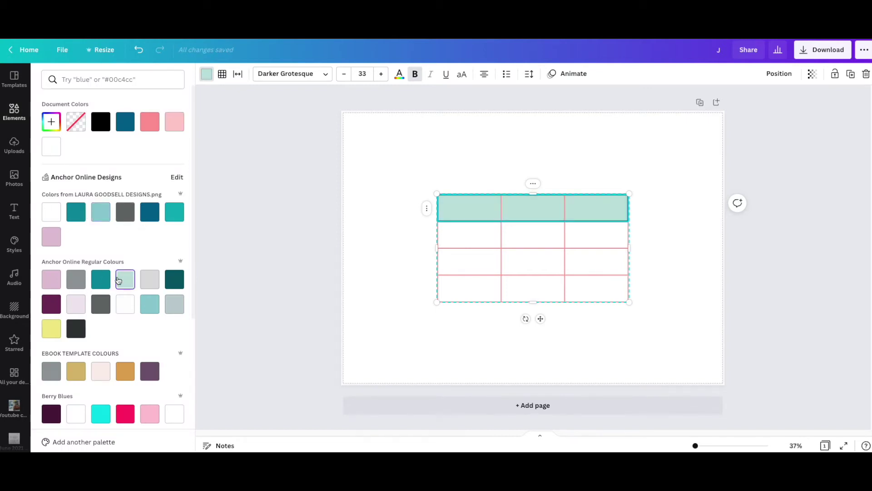
{"action": "left_click", "coordinate": [328, 171]}
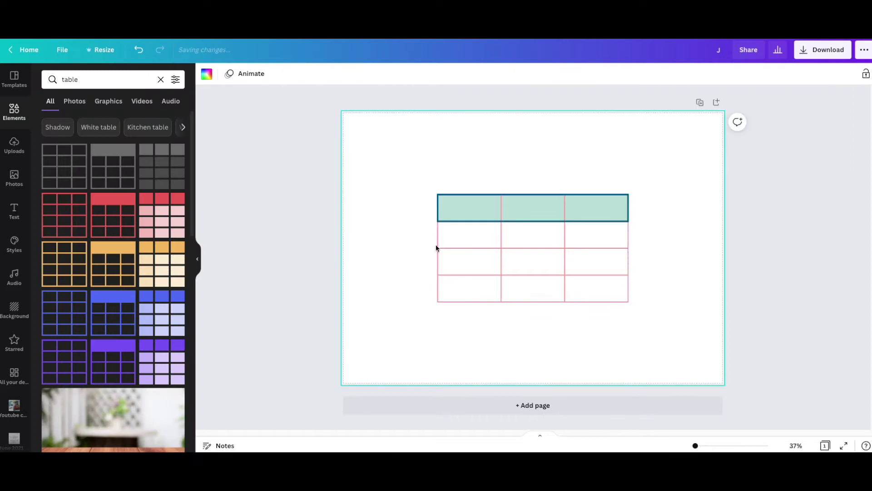
Step: Select the table cells from the header down into the lower rows
{"action": "left_click", "coordinate": [484, 218]}
{"action": "left_click_drag", "start_coordinate": [481, 238], "coordinate": [583, 208]}
{"action": "left_click_drag", "start_coordinate": [511, 218], "coordinate": [602, 289]}
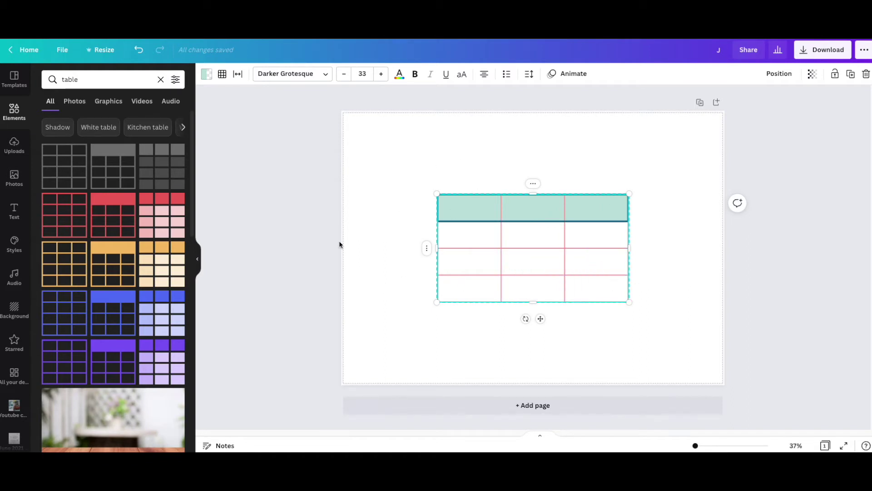
Step: Change the table's border colour to teal
{"action": "left_click", "coordinate": [223, 74]}
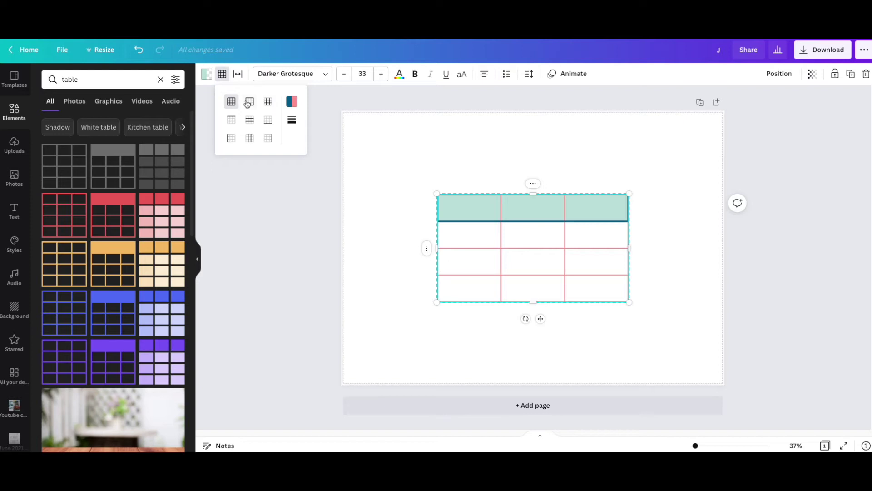
{"action": "left_click", "coordinate": [291, 101]}
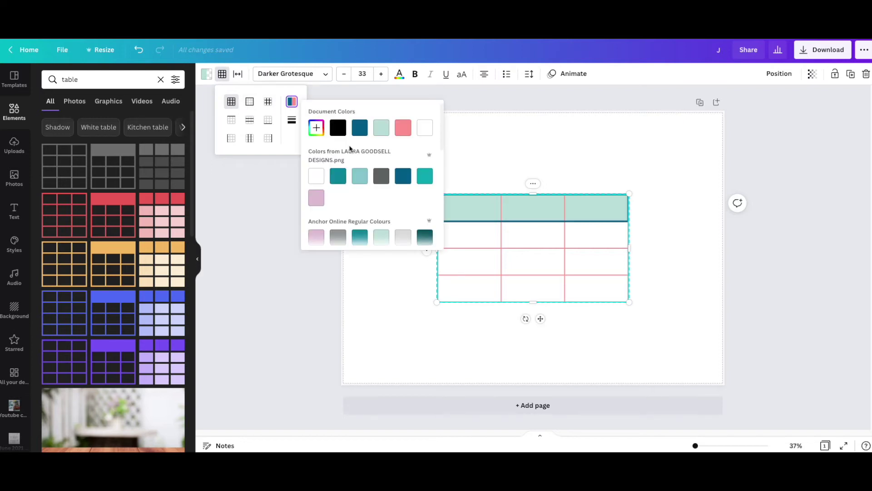
{"action": "left_click", "coordinate": [359, 237]}
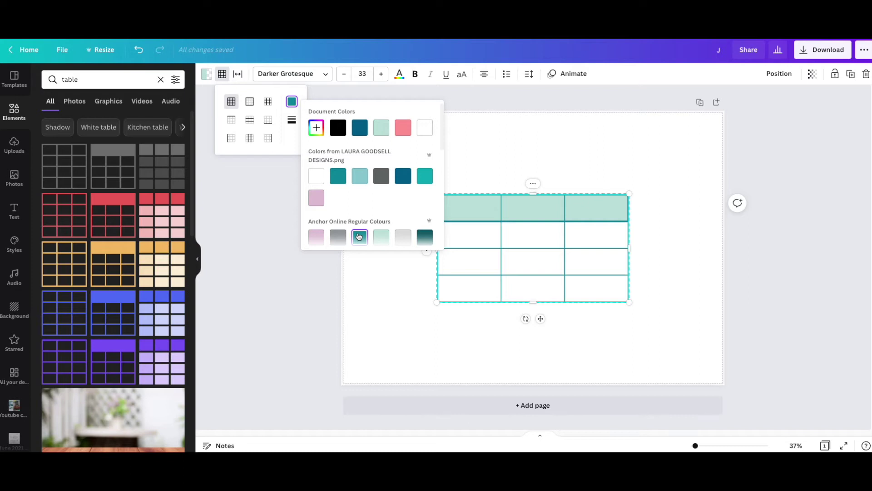
{"action": "left_click", "coordinate": [330, 298]}
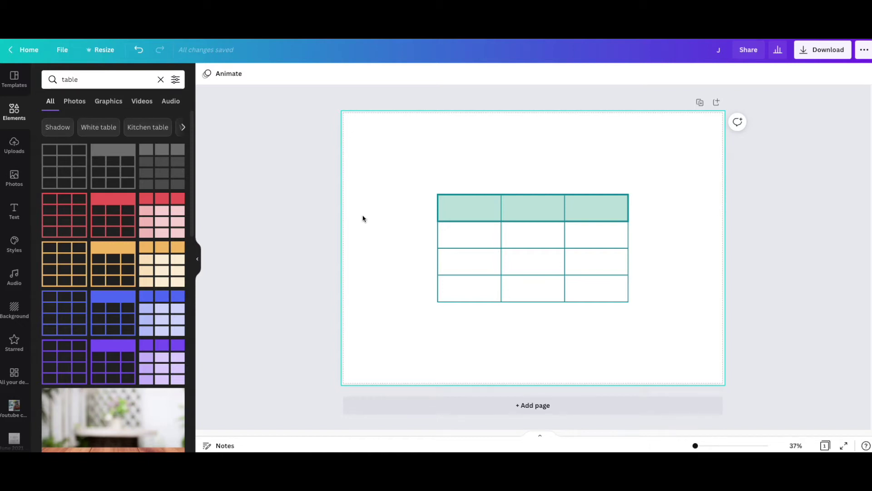
Step: Adjust the table spacing and cell spacing sliders, leaving both at 0
{"action": "left_click", "coordinate": [532, 252]}
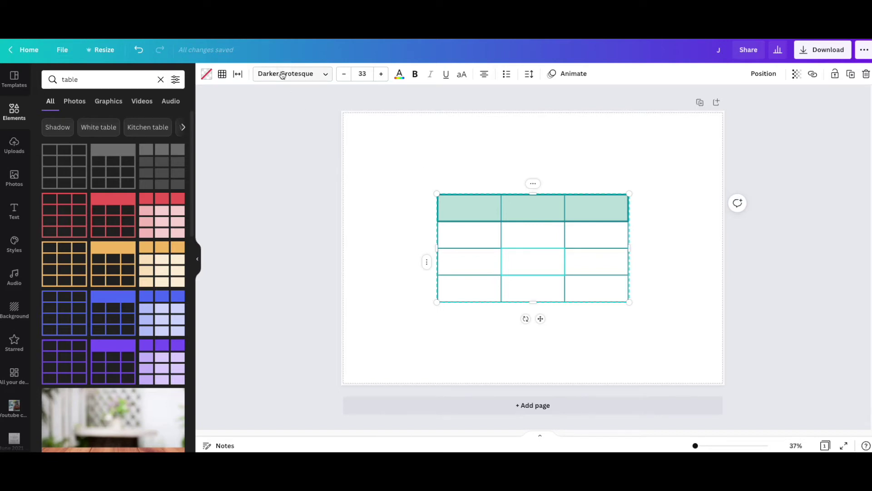
{"action": "left_click", "coordinate": [238, 75]}
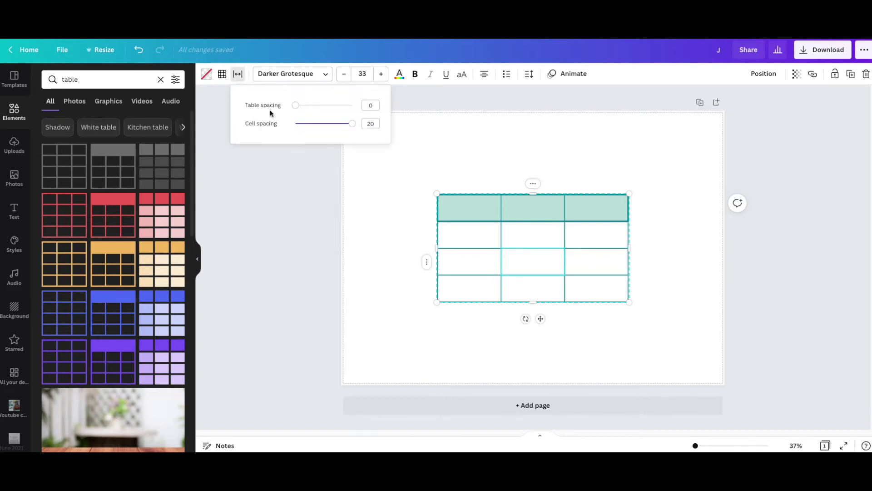
{"action": "left_click_drag", "start_coordinate": [296, 107], "coordinate": [196, 122]}
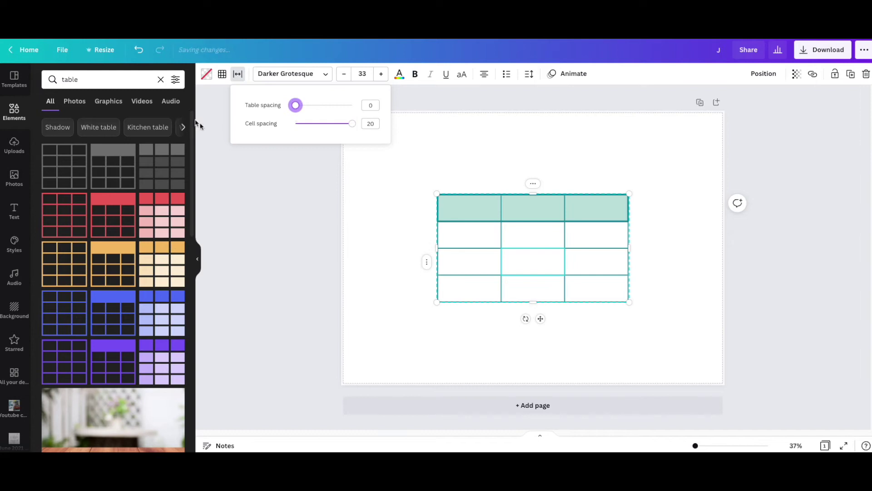
{"action": "left_click_drag", "start_coordinate": [352, 123], "coordinate": [447, 142]}
Step: Enlarge the table by dragging its corners toward the upper left and lower right
{"action": "left_click", "coordinate": [257, 278]}
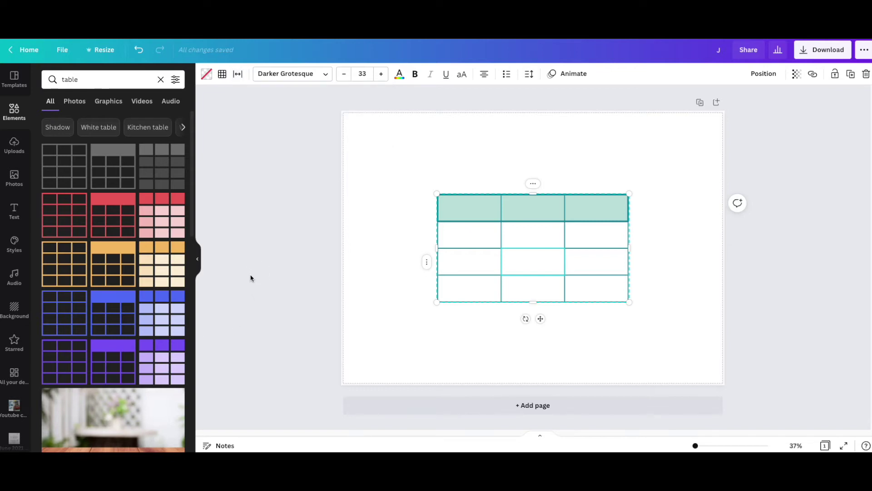
{"action": "left_click", "coordinate": [258, 278]}
{"action": "left_click", "coordinate": [515, 265]}
{"action": "left_click_drag", "start_coordinate": [434, 193], "coordinate": [352, 129]}
{"action": "left_click_drag", "start_coordinate": [632, 301], "coordinate": [704, 349]}
Step: Reposition and slightly shorten the table, centring it horizontally on the page
{"action": "left_click", "coordinate": [288, 299]}
{"action": "left_click_drag", "start_coordinate": [543, 233], "coordinate": [533, 253]}
{"action": "left_click_drag", "start_coordinate": [352, 146], "coordinate": [357, 173]}
{"action": "left_click_drag", "start_coordinate": [551, 270], "coordinate": [551, 263]}
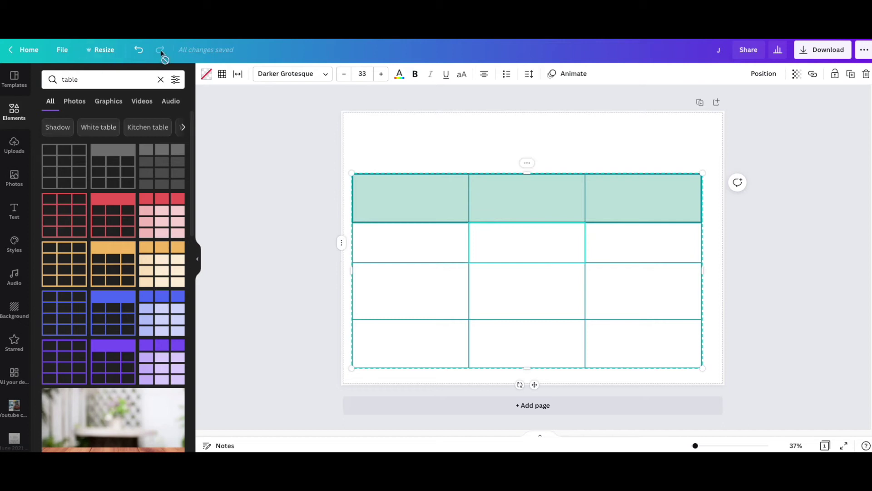
{"action": "left_click", "coordinate": [138, 50]}
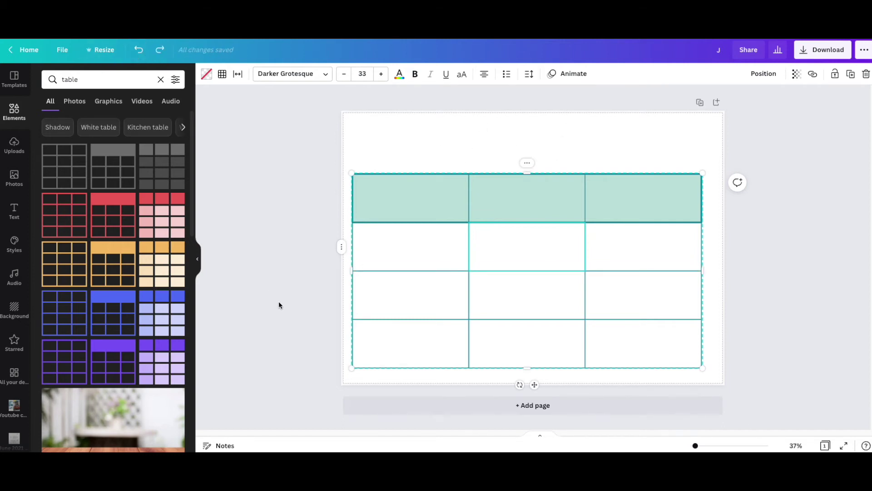
{"action": "left_click_drag", "start_coordinate": [532, 296], "coordinate": [534, 290]}
{"action": "left_click", "coordinate": [247, 254]}
Step: Try shortening the second row and widening the first column, undoing both changes
{"action": "left_click", "coordinate": [511, 271]}
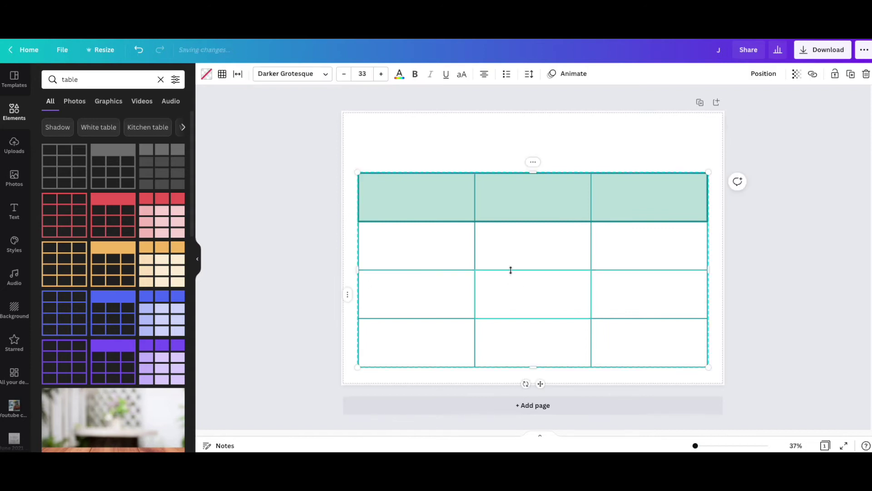
{"action": "mouse_move", "coordinate": [518, 270]}
{"action": "left_mouse_down"}
{"action": "mouse_move", "coordinate": [523, 242]}
{"action": "mouse_move", "coordinate": [525, 304]}
{"action": "mouse_move", "coordinate": [527, 263]}
{"action": "left_mouse_up"}
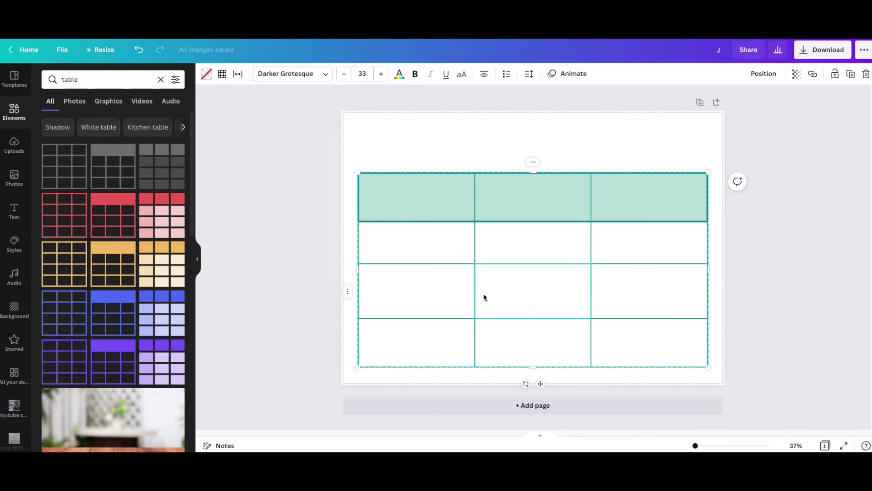
{"action": "left_click", "coordinate": [138, 50]}
{"action": "mouse_move", "coordinate": [477, 296]}
{"action": "left_mouse_down"}
{"action": "mouse_move", "coordinate": [442, 296]}
{"action": "mouse_move", "coordinate": [527, 297]}
{"action": "mouse_move", "coordinate": [398, 301]}
{"action": "mouse_move", "coordinate": [531, 301]}
{"action": "mouse_move", "coordinate": [467, 302]}
{"action": "left_mouse_up"}
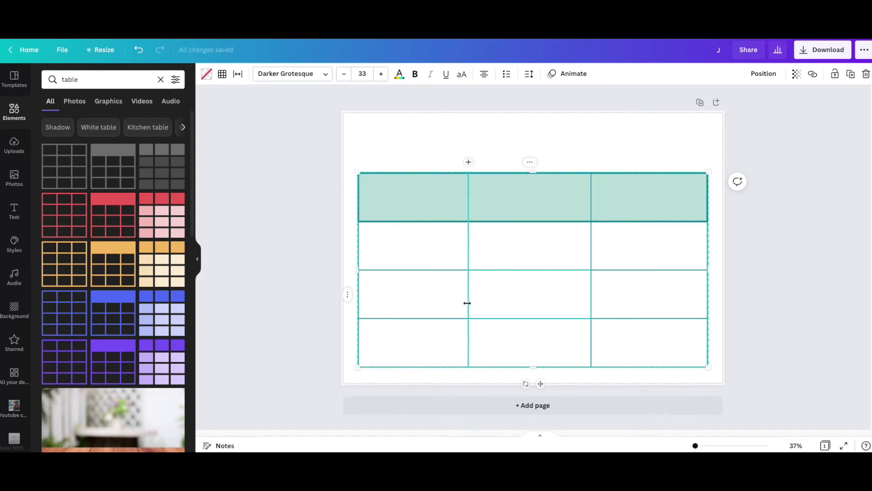
{"action": "left_click", "coordinate": [144, 49]}
{"action": "left_click", "coordinate": [305, 285]}
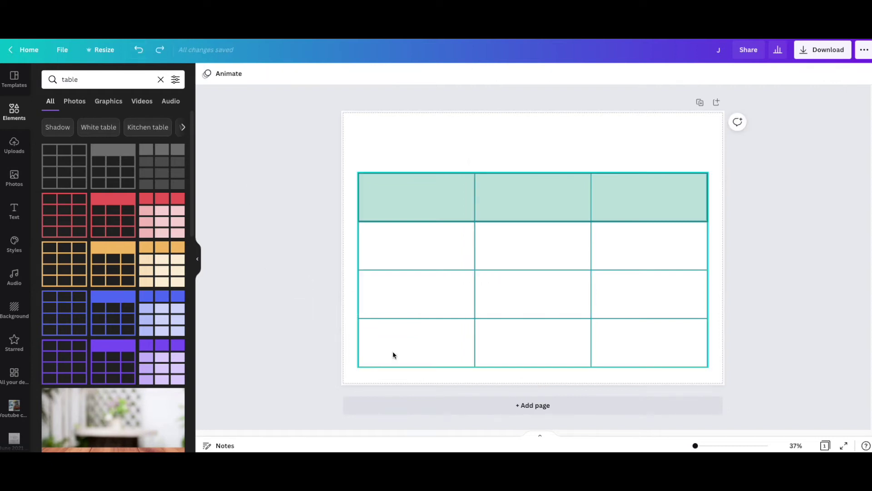
{"action": "left_click", "coordinate": [529, 265]}
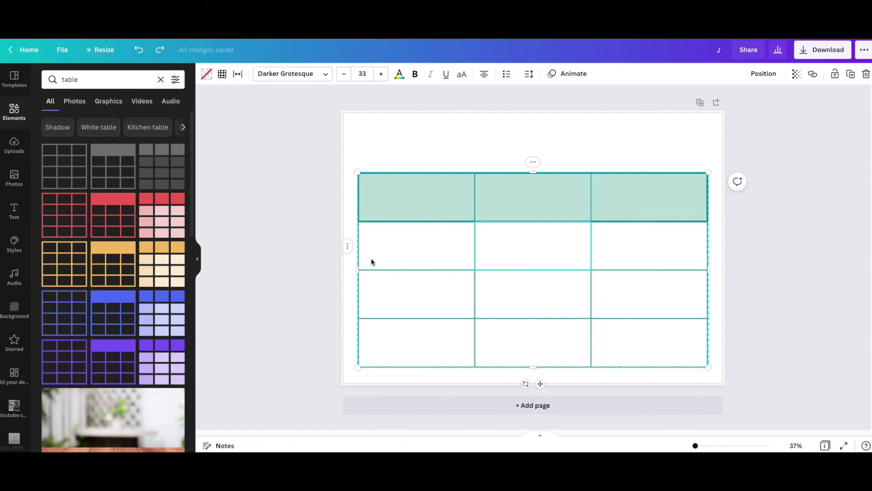
Step: Add four columns through the column options so the table has seven columns
{"action": "left_click", "coordinate": [534, 162]}
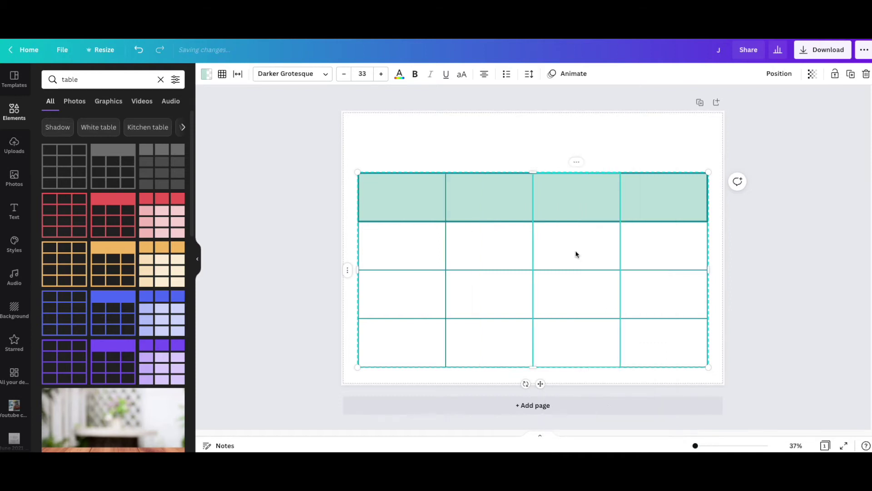
{"action": "left_click", "coordinate": [576, 252]}
{"action": "left_click", "coordinate": [579, 166]}
{"action": "left_click", "coordinate": [638, 252]}
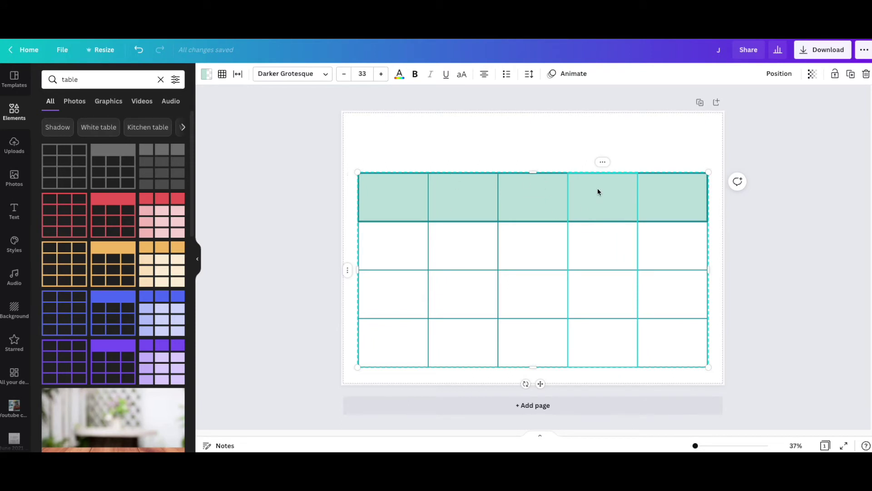
{"action": "left_click", "coordinate": [601, 162]}
{"action": "left_click", "coordinate": [664, 253]}
{"action": "left_click", "coordinate": [620, 162]}
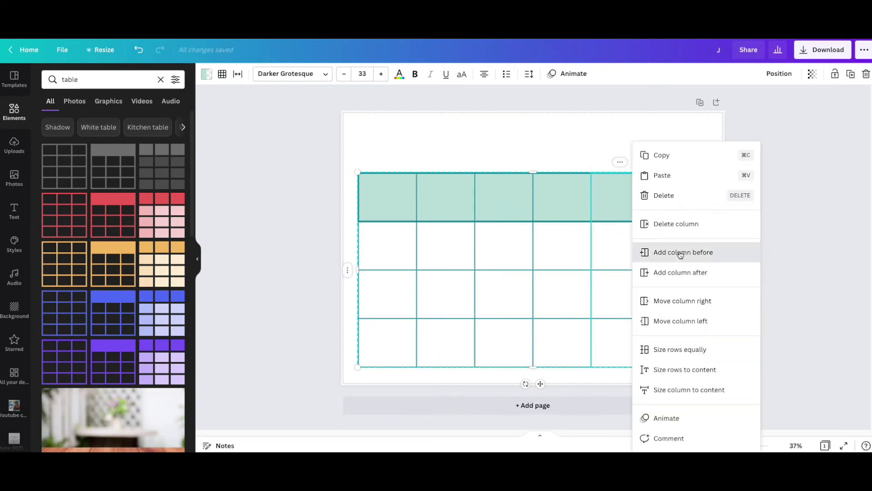
{"action": "left_click", "coordinate": [664, 251]}
{"action": "left_click", "coordinate": [632, 162]}
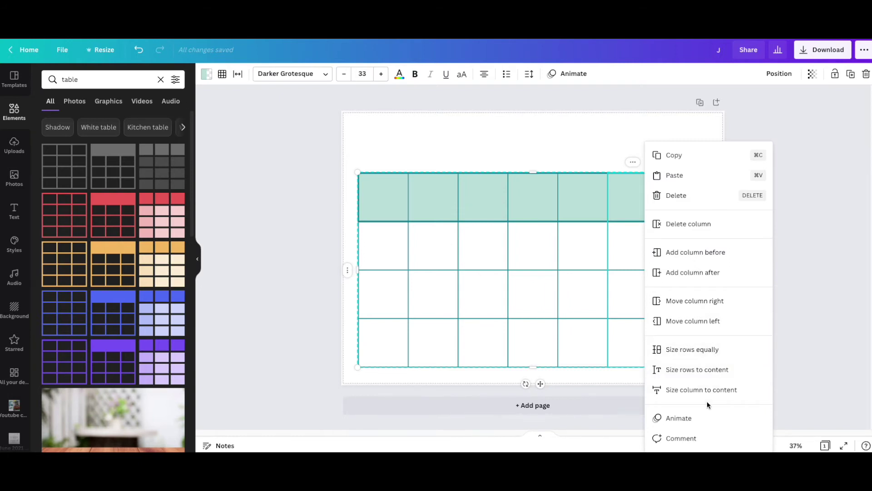
{"action": "left_click", "coordinate": [288, 290]}
Step: Add four more rows to the table from the row options
{"action": "left_click", "coordinate": [381, 246]}
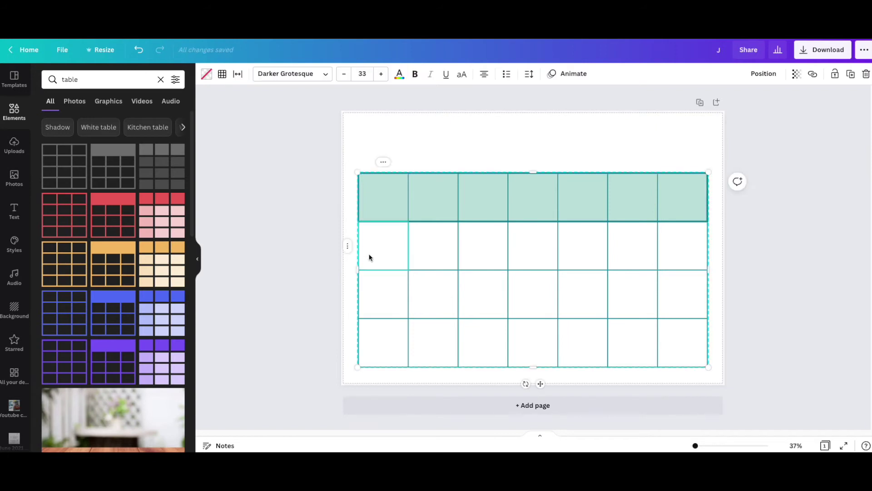
{"action": "left_click", "coordinate": [348, 247]}
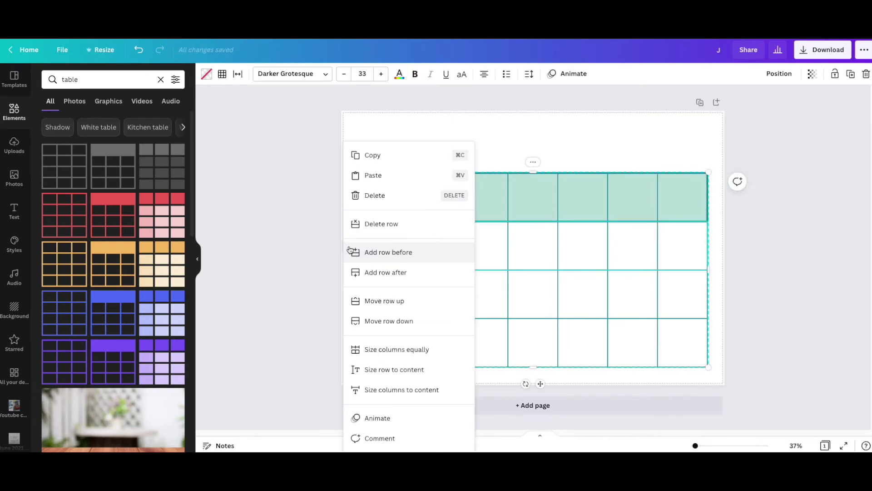
{"action": "left_click", "coordinate": [387, 253]}
{"action": "left_click", "coordinate": [347, 294]}
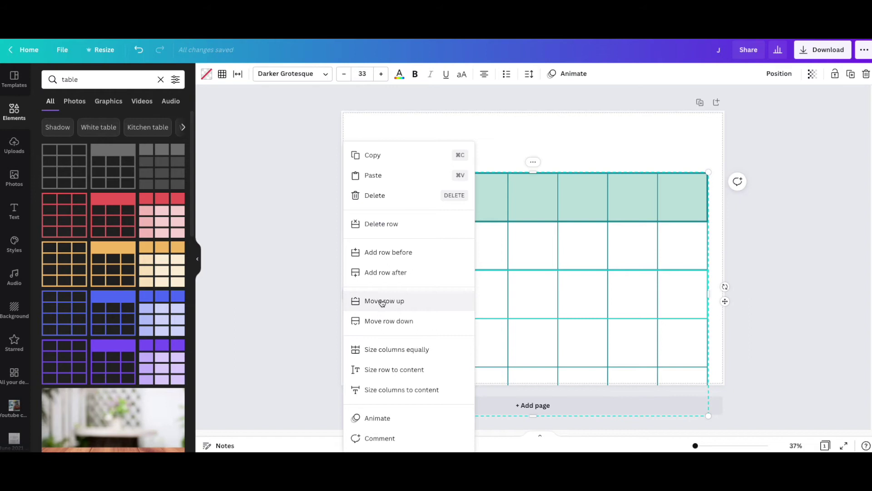
{"action": "left_click", "coordinate": [360, 277]}
{"action": "left_click", "coordinate": [347, 295]}
{"action": "left_click", "coordinate": [396, 271]}
{"action": "left_click", "coordinate": [351, 295]}
{"action": "left_click", "coordinate": [385, 272]}
Step: Shrink the taller table to fit the page, centre it, and select its first body cell
{"action": "left_click_drag", "start_coordinate": [357, 174], "coordinate": [360, 297]}
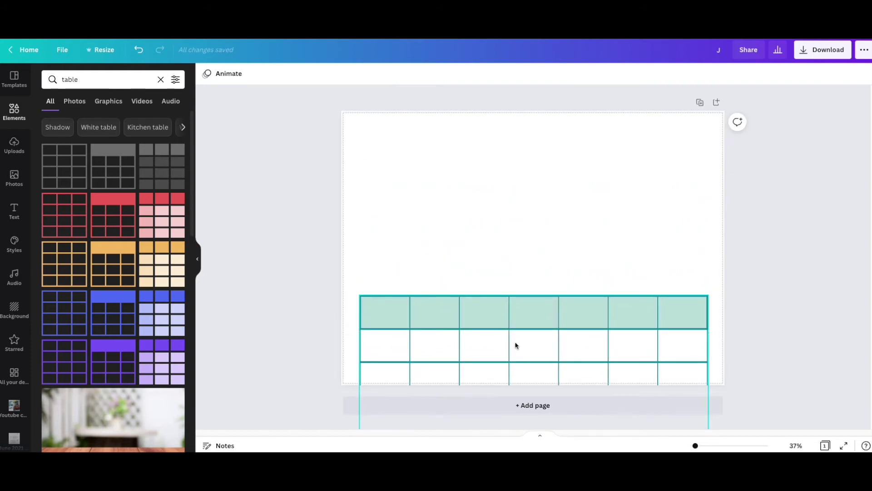
{"action": "left_click_drag", "start_coordinate": [516, 345], "coordinate": [503, 185]}
{"action": "left_click_drag", "start_coordinate": [358, 139], "coordinate": [370, 239]}
{"action": "left_click_drag", "start_coordinate": [529, 320], "coordinate": [525, 262]}
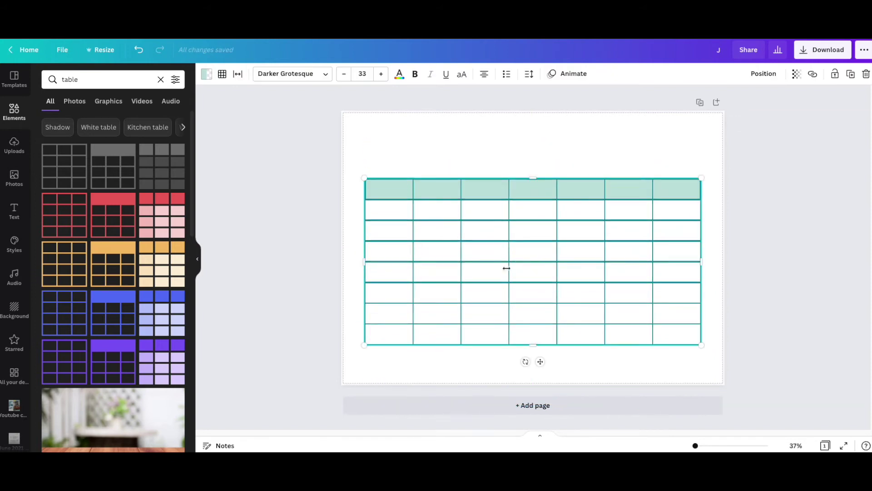
{"action": "left_click", "coordinate": [307, 298]}
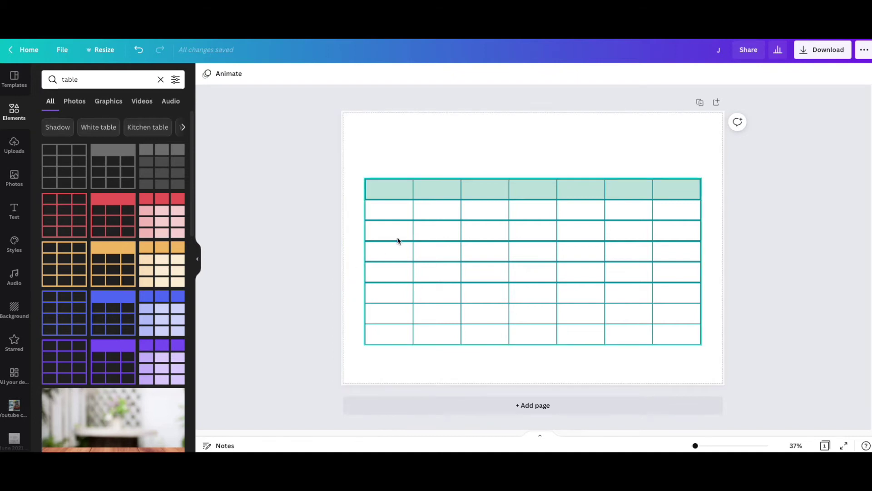
{"action": "left_click", "coordinate": [393, 209]}
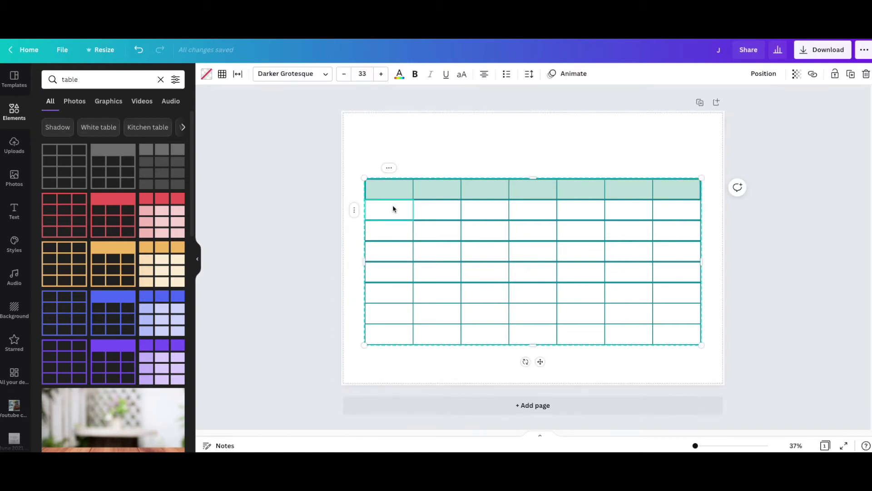
Step: Lower the grid's border weight from 10 to 4 for thinner teal lines
{"action": "left_click_drag", "start_coordinate": [393, 208], "coordinate": [626, 219]}
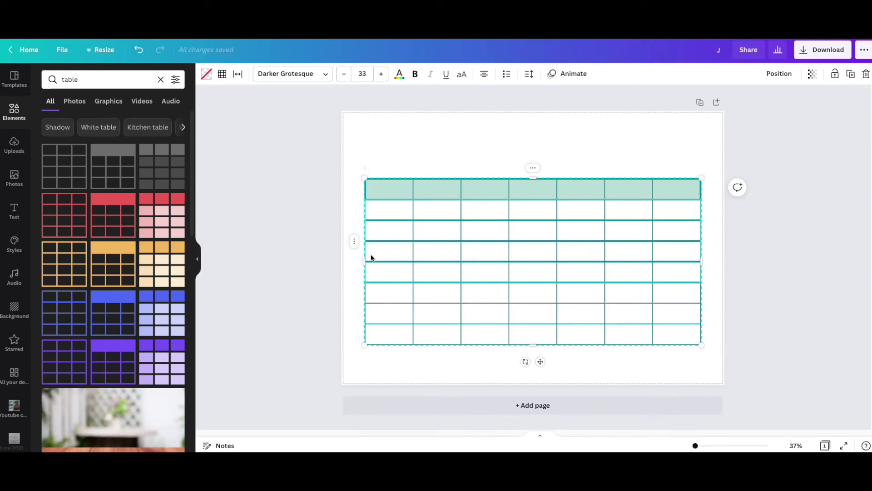
{"action": "left_click", "coordinate": [222, 75]}
{"action": "left_click", "coordinate": [292, 120]}
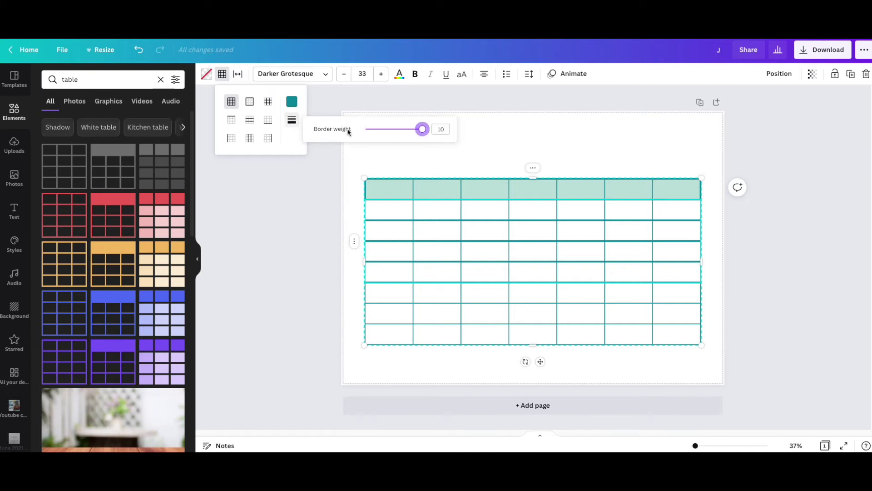
{"action": "left_click_drag", "start_coordinate": [424, 134], "coordinate": [394, 132]}
{"action": "left_click", "coordinate": [282, 345]}
{"action": "left_click", "coordinate": [282, 345]}
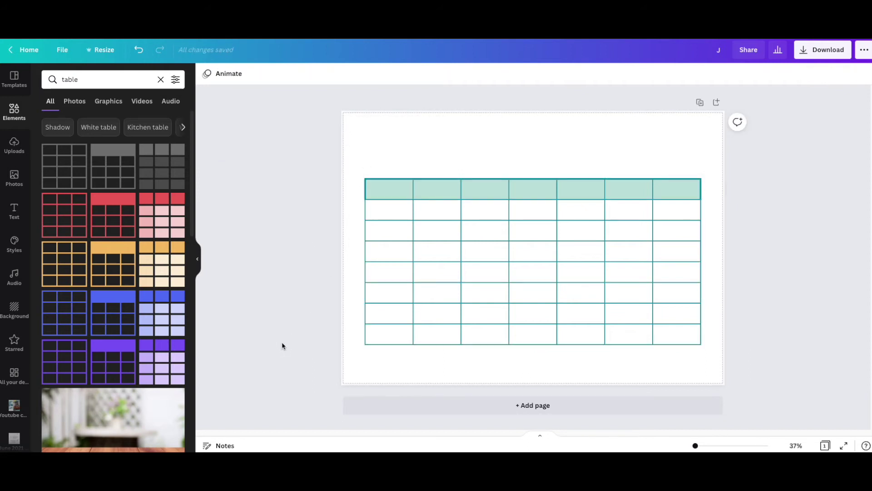
Step: Enter Monday, Tuesday and Wednesday in the first three header cells
{"action": "left_click", "coordinate": [399, 187]}
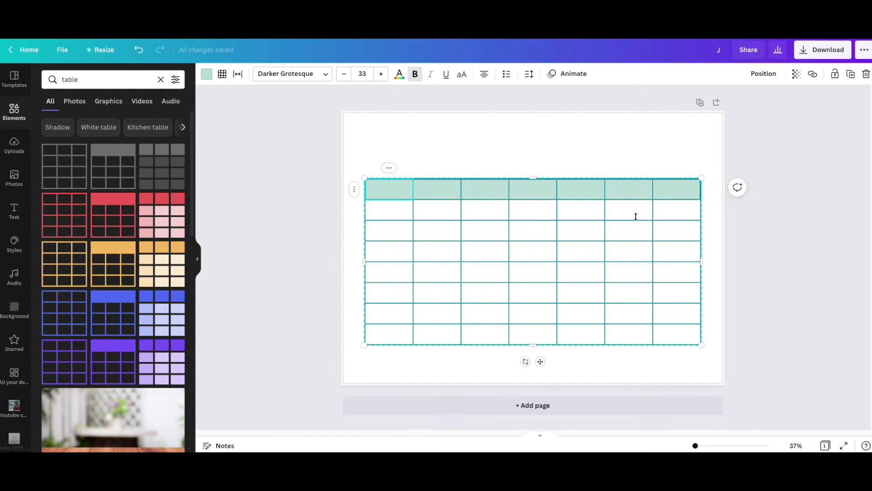
{"action": "type", "text": "Monday"}
{"action": "left_click", "coordinate": [437, 190]}
{"action": "type", "text": "Tuesday"}
{"action": "key", "text": "Tab"}
{"action": "type", "text": "Wednes"}
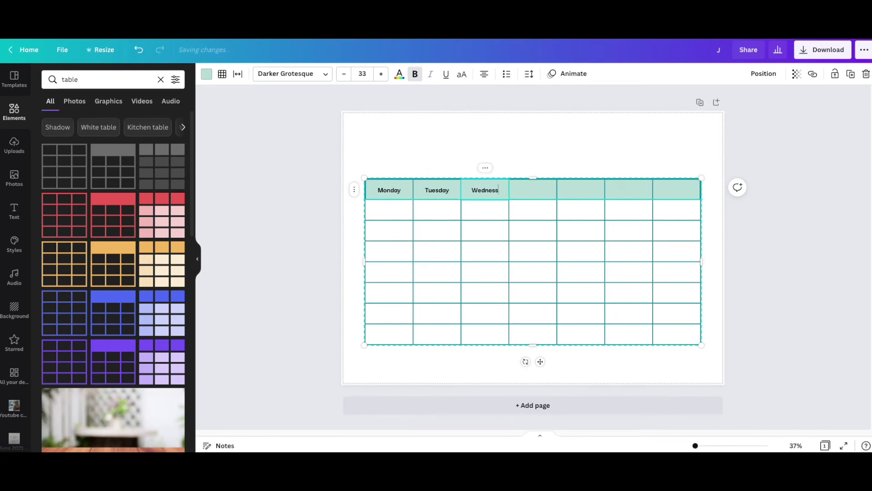
{"action": "type", "text": "day"}
Step: Fill the remaining header cells with Thursday through Sunday
{"action": "key", "text": "Tab"}
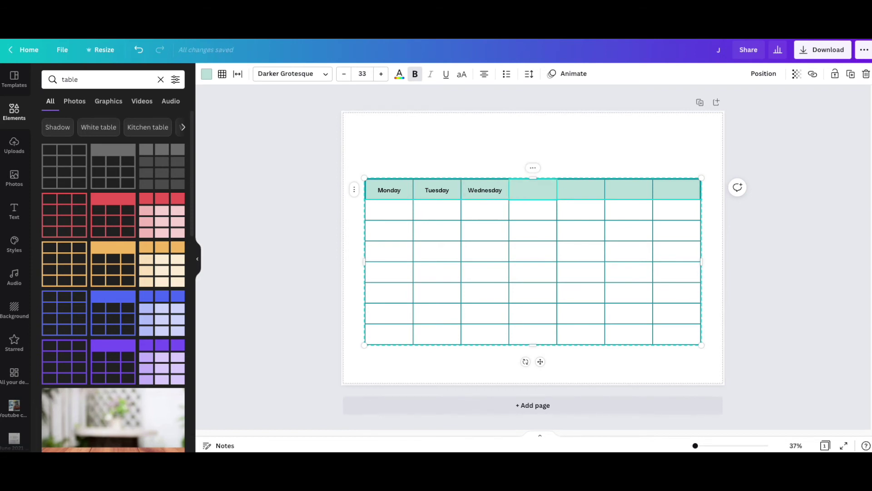
{"action": "type", "text": "Thursday"}
{"action": "key", "text": "Tab"}
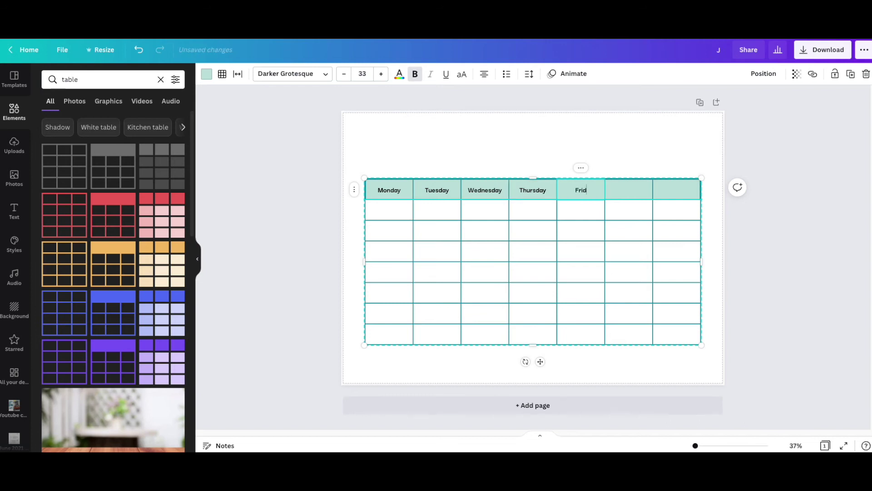
{"action": "key", "text": "Tab"}
{"action": "type", "text": "Saturday"}
{"action": "key", "text": "Tab"}
{"action": "type", "text": "Sunday"}
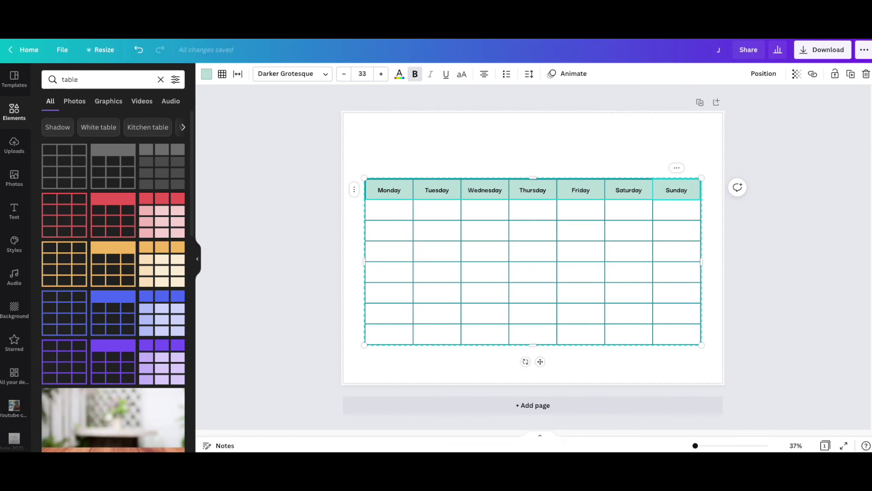
Step: Fill the first three time cells under Monday with 9am, 10am and 11am
{"action": "left_click", "coordinate": [397, 211]}
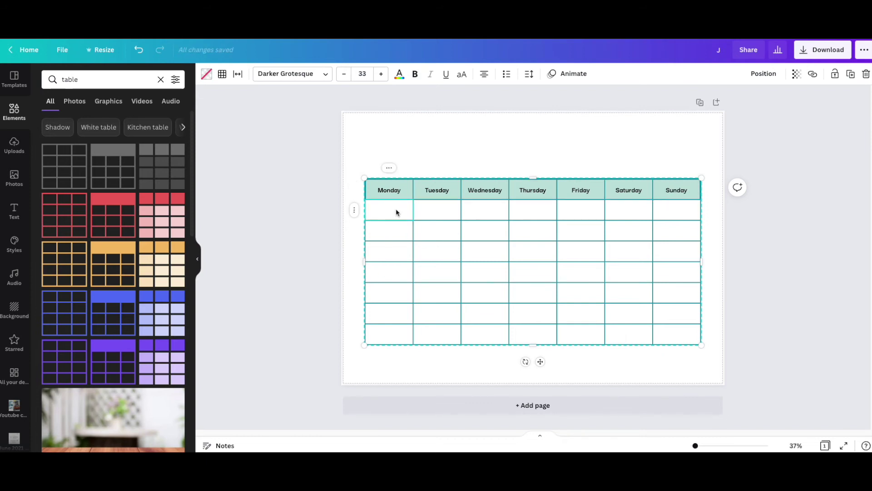
{"action": "type", "text": "9am"}
{"action": "left_click", "coordinate": [389, 231]}
{"action": "type", "text": "10am"}
{"action": "left_click", "coordinate": [389, 251]}
{"action": "type", "text": "11am"}
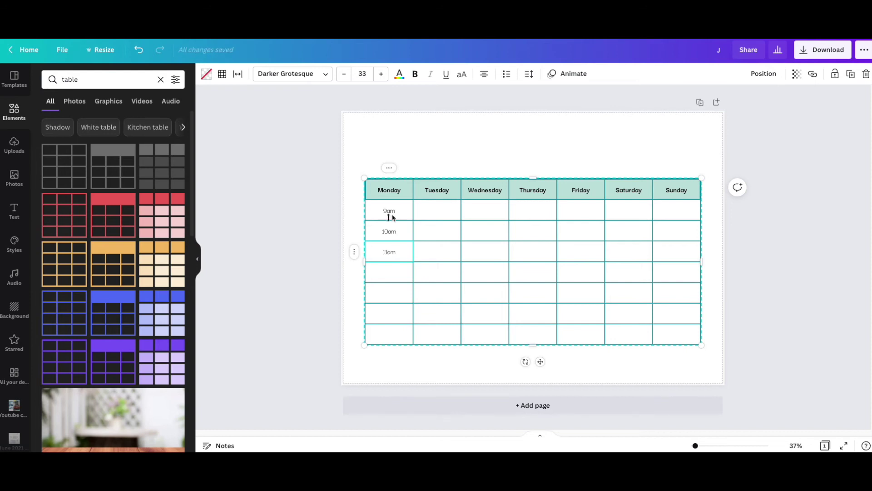
{"action": "left_click", "coordinate": [324, 244]}
Step: Fill the remaining time cells below with 12pm, 1pm, 2pm and 3pm
{"action": "left_click", "coordinate": [444, 229]}
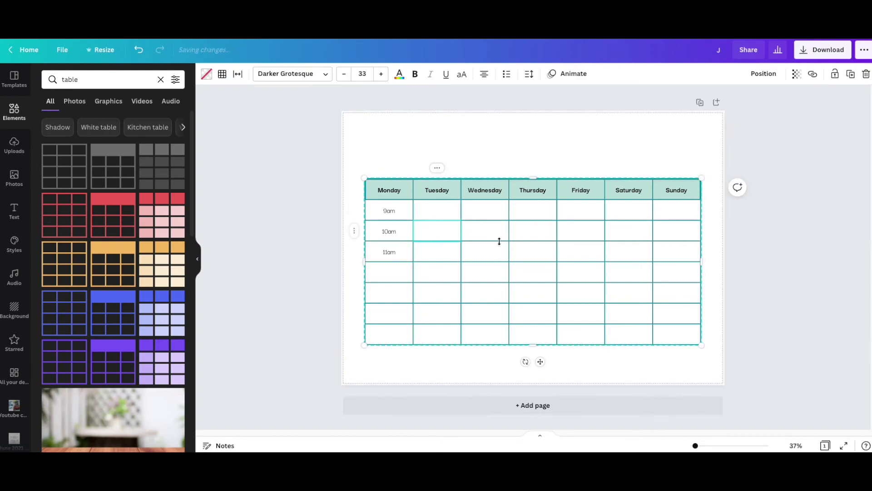
{"action": "left_click", "coordinate": [535, 257]}
{"action": "left_click", "coordinate": [587, 252]}
{"action": "left_click", "coordinate": [628, 251]}
{"action": "left_click", "coordinate": [389, 266]}
{"action": "type", "text": "12pm"}
{"action": "left_click", "coordinate": [389, 291]}
{"action": "type", "text": "1"}
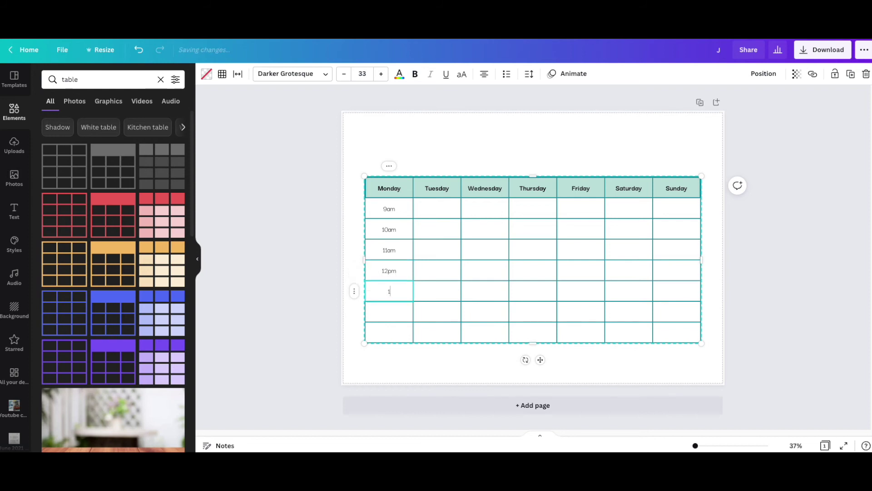
{"action": "type", "text": "pm"}
{"action": "left_click", "coordinate": [389, 311]}
{"action": "type", "text": "2p"}
{"action": "left_click", "coordinate": [389, 331]}
{"action": "type", "text": "3"}
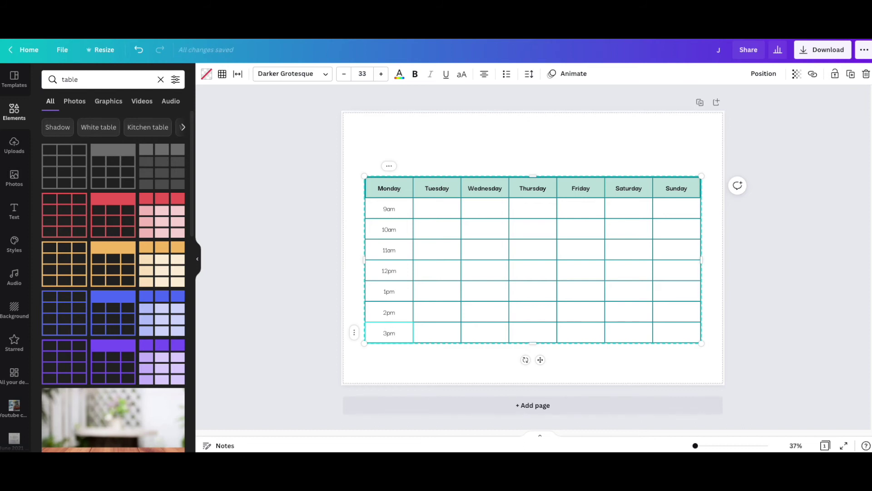
Step: Add a new text box to the page with T and enlarge it
{"action": "left_click", "coordinate": [314, 246]}
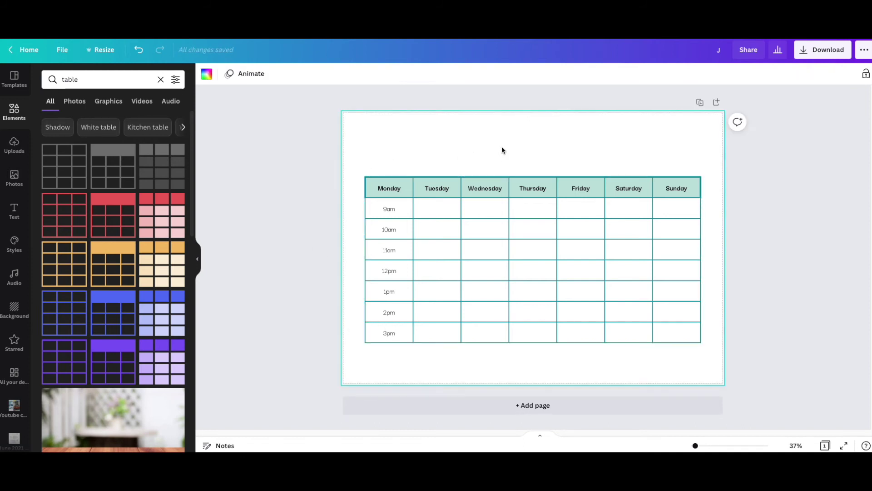
{"action": "key", "text": "t"}
{"action": "left_click_drag", "start_coordinate": [525, 245], "coordinate": [383, 203]}
Step: Type 'My Week' in the text box and move it above the table
{"action": "type", "text": "My Week"}
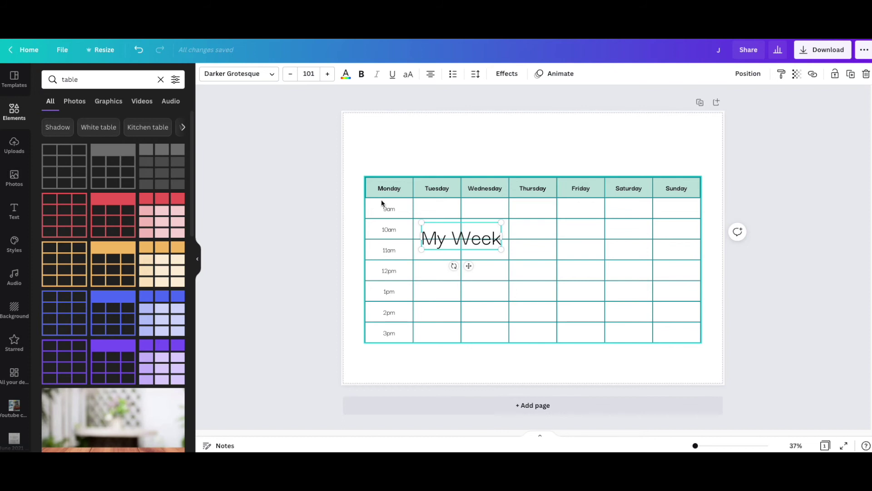
{"action": "left_click", "coordinate": [335, 204]}
{"action": "left_click_drag", "start_coordinate": [454, 234], "coordinate": [526, 141]}
Step: Set the title to Better Saturday font, enlarge it to size 123, and centre it
{"action": "left_click", "coordinate": [207, 77]}
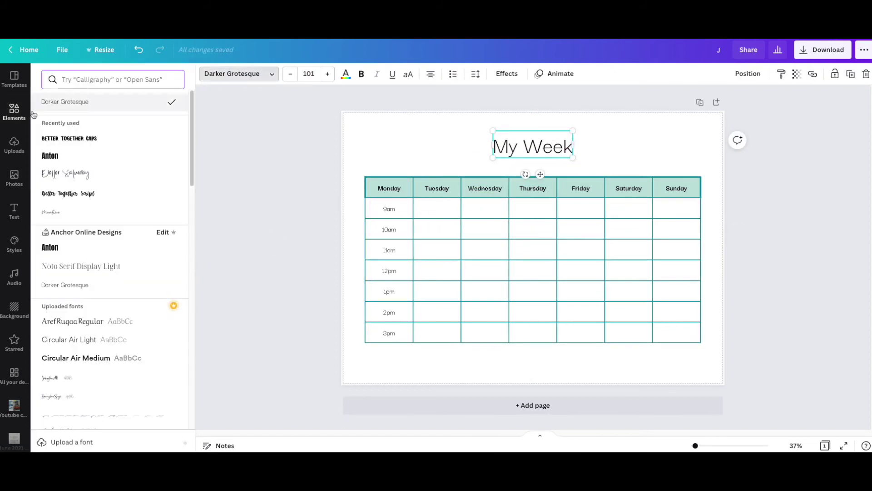
{"action": "left_click", "coordinate": [66, 173]}
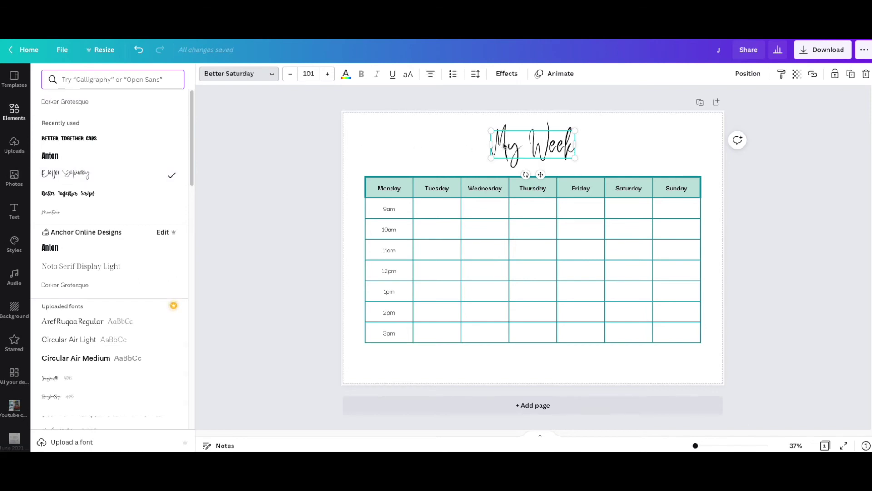
{"action": "left_click_drag", "start_coordinate": [492, 159], "coordinate": [473, 165]}
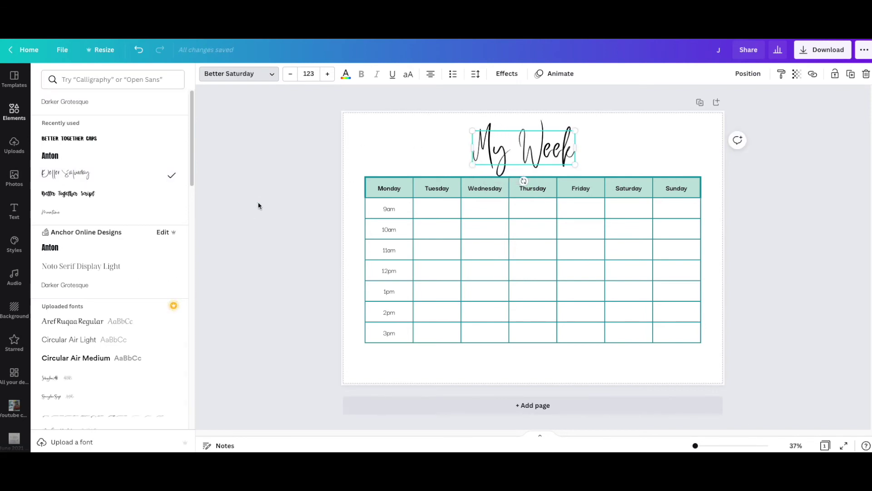
{"action": "left_click_drag", "start_coordinate": [525, 149], "coordinate": [535, 146]}
Step: Type 'Meeting' into the Wednesday 11am cell
{"action": "left_click", "coordinate": [317, 273]}
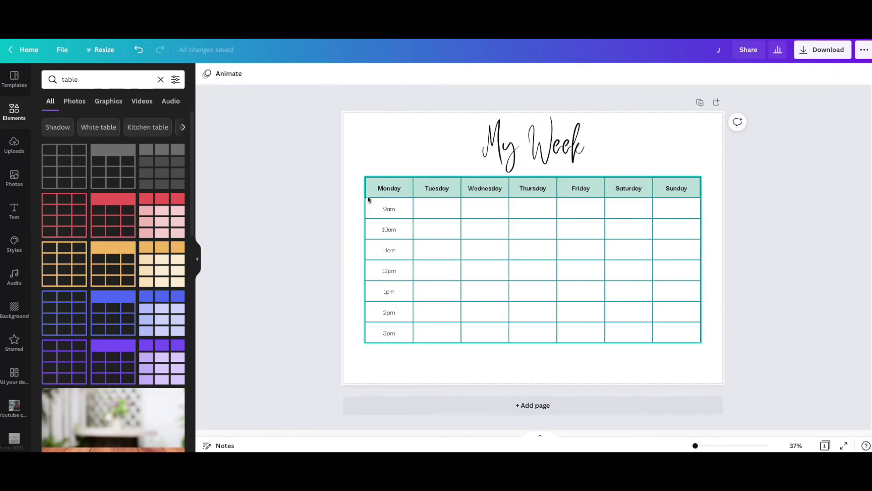
{"action": "left_click", "coordinate": [430, 247]}
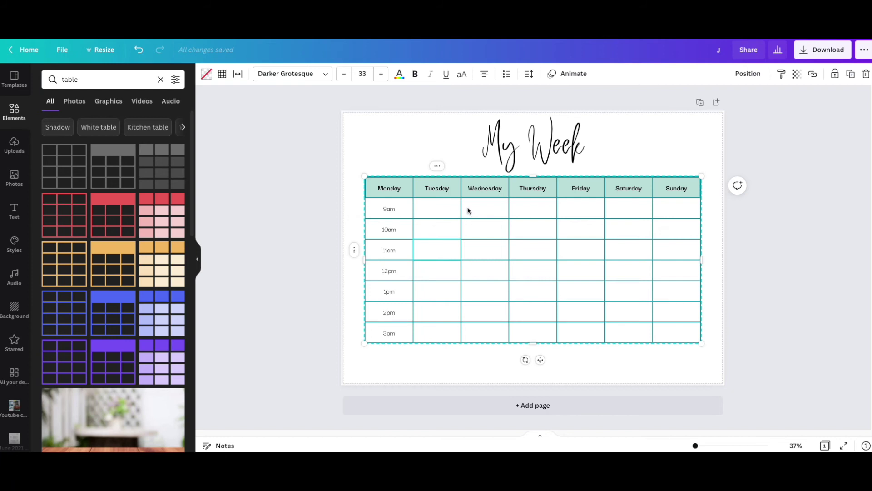
{"action": "left_click", "coordinate": [486, 252]}
{"action": "type", "text": "Meeting"}
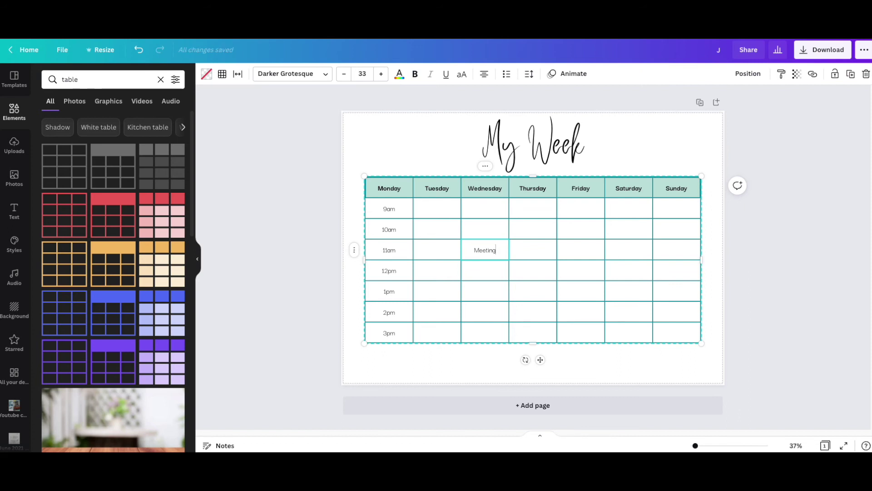
{"action": "left_click", "coordinate": [341, 234]}
Step: Shade the Wednesday 11am Meeting cell light mint instead of teal
{"action": "left_click", "coordinate": [482, 249]}
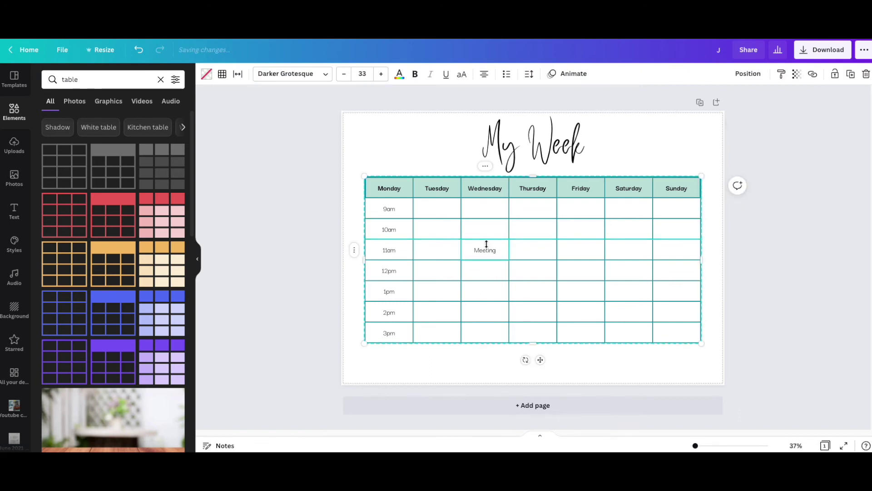
{"action": "left_click", "coordinate": [205, 75]}
{"action": "left_click", "coordinate": [104, 256]}
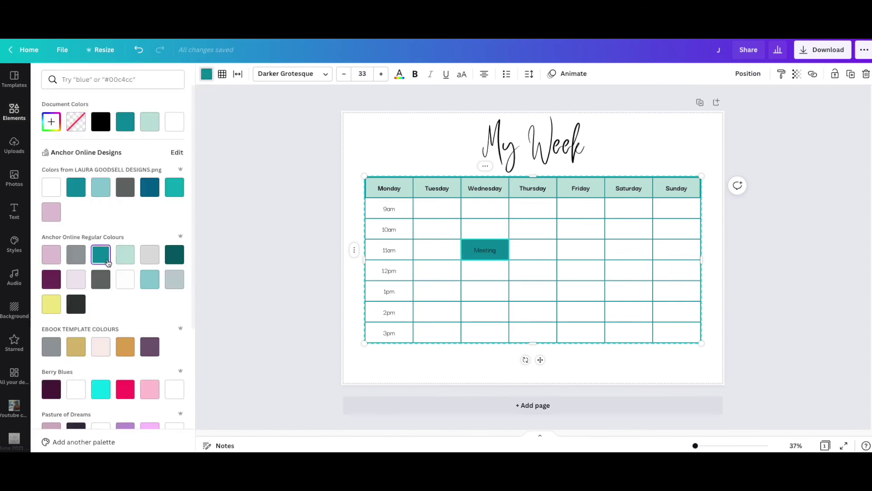
{"action": "left_click", "coordinate": [125, 255]}
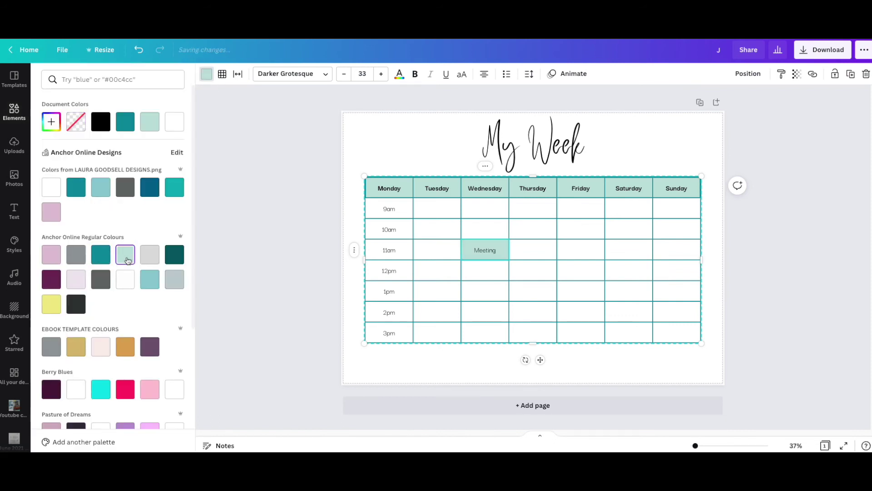
{"action": "left_click", "coordinate": [248, 275]}
Step: Enter 'Take boys out for lunch' in the Saturday 1pm cell and reselect it
{"action": "left_click", "coordinate": [596, 296]}
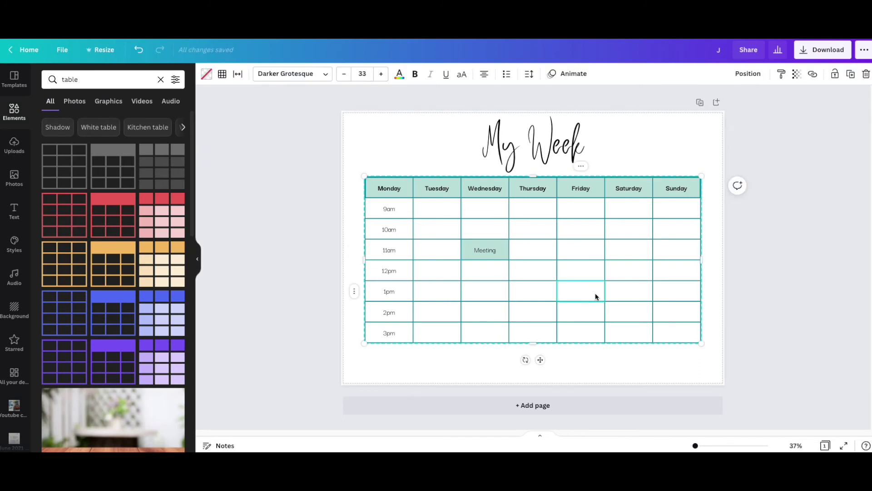
{"action": "type", "text": "Tak"}
{"action": "left_click", "coordinate": [616, 292]}
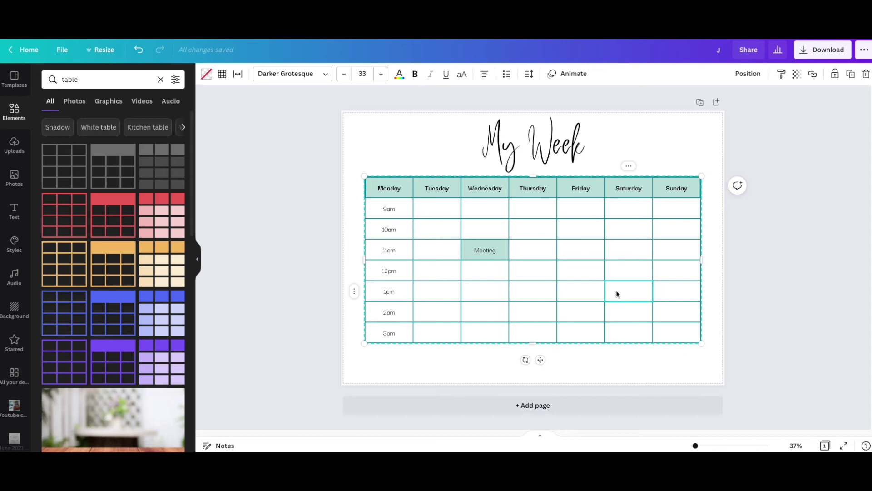
{"action": "type", "text": "Take boys out f"}
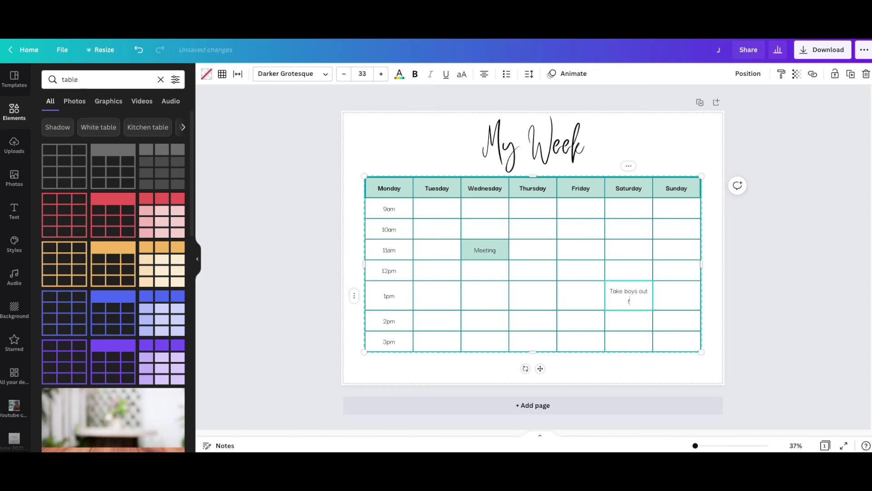
{"action": "type", "text": "or lunch"}
{"action": "left_click", "coordinate": [285, 305]}
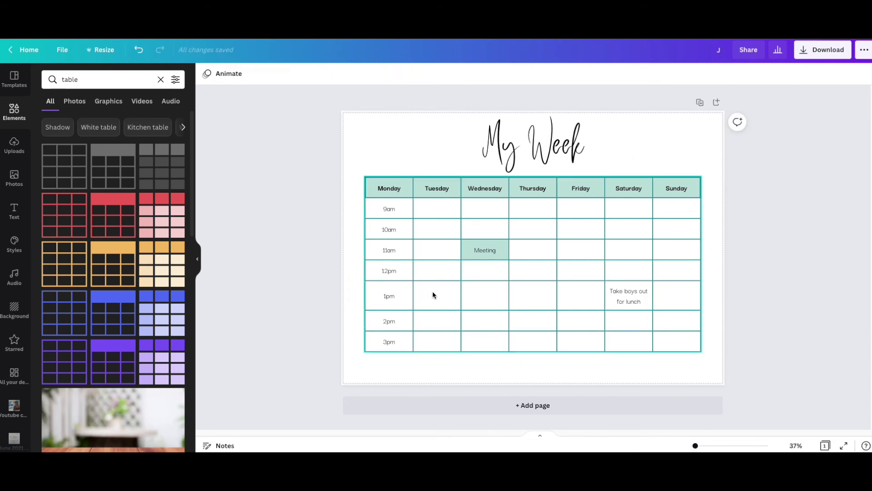
{"action": "left_click", "coordinate": [622, 296]}
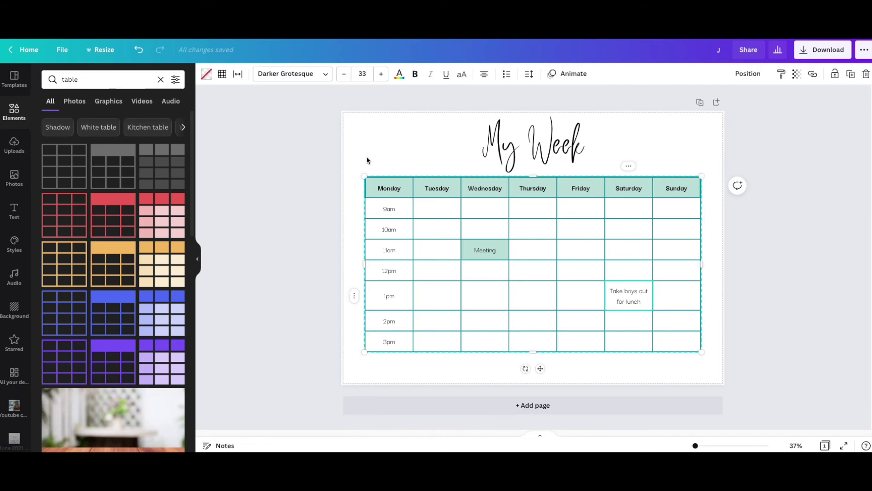
Step: Shade the Saturday 1pm lunch cell lilac
{"action": "left_click", "coordinate": [206, 74]}
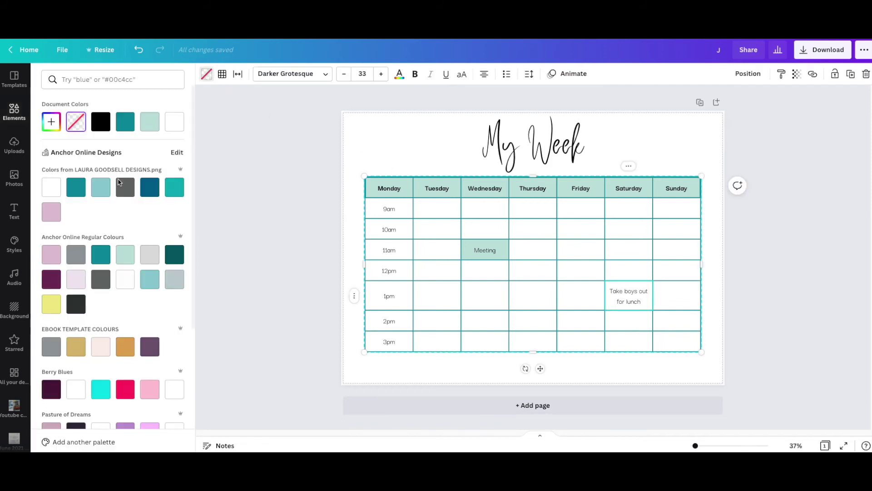
{"action": "left_click", "coordinate": [76, 281]}
{"action": "left_click", "coordinate": [282, 319]}
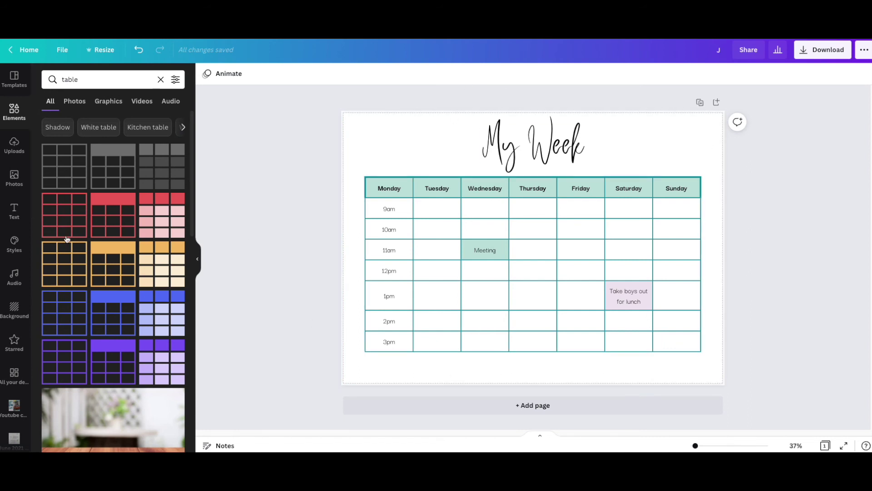
Step: Move the table slightly lower on the page
{"action": "left_click", "coordinate": [543, 178]}
{"action": "left_click", "coordinate": [532, 166]}
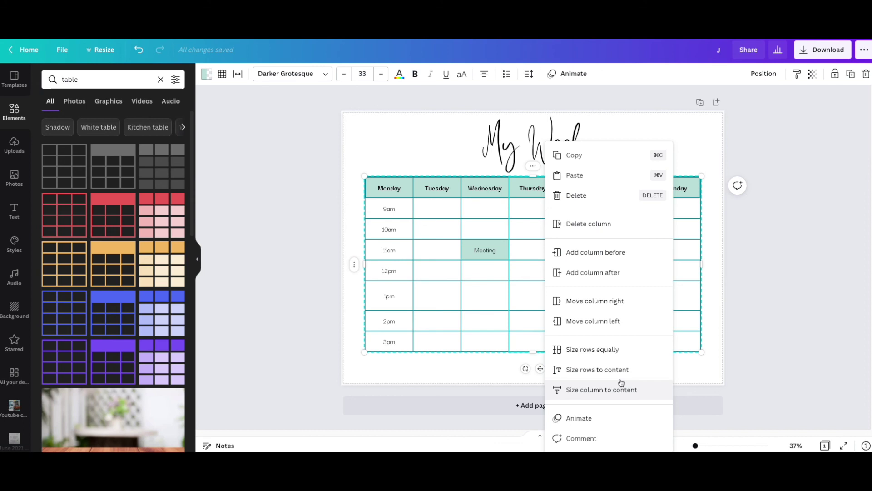
{"action": "left_click", "coordinate": [229, 326]}
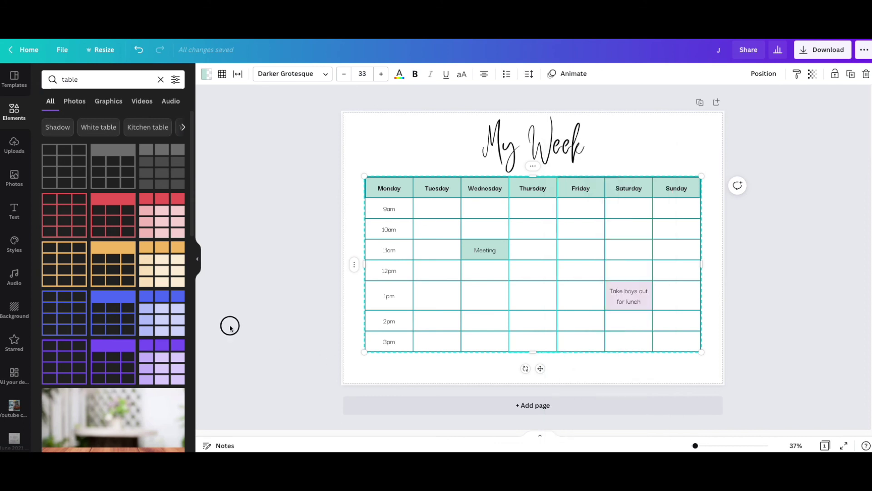
{"action": "left_click", "coordinate": [452, 315]}
{"action": "mouse_move", "coordinate": [445, 307]}
{"action": "left_mouse_down"}
{"action": "mouse_move", "coordinate": [448, 331]}
{"action": "mouse_move", "coordinate": [447, 311]}
{"action": "left_mouse_up"}
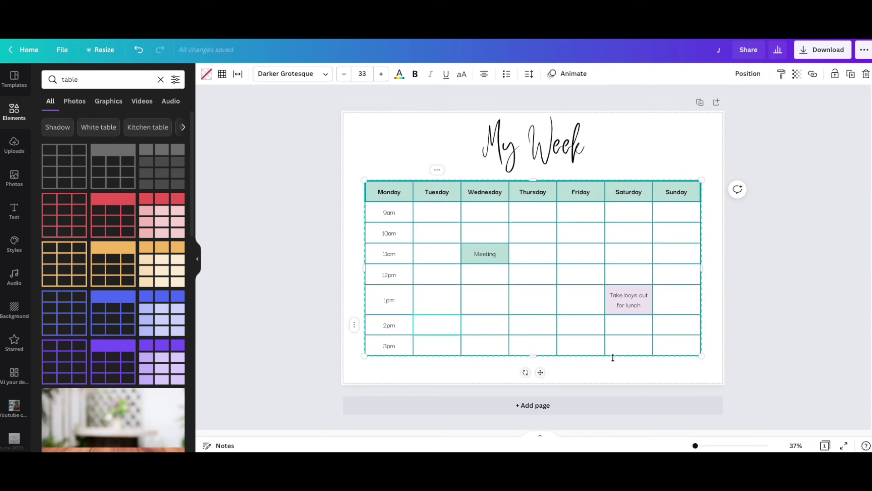
Step: Shade the time column cells, 9am to 3pm, mint
{"action": "left_click", "coordinate": [226, 325]}
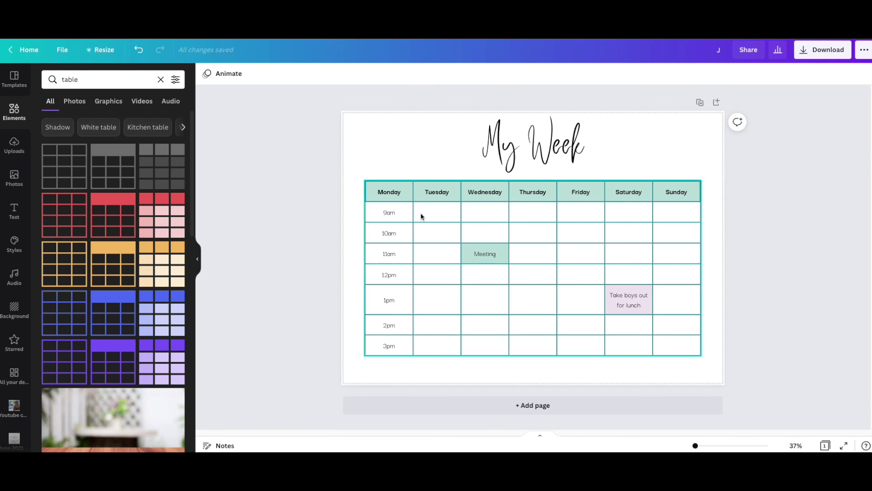
{"action": "left_click", "coordinate": [402, 215]}
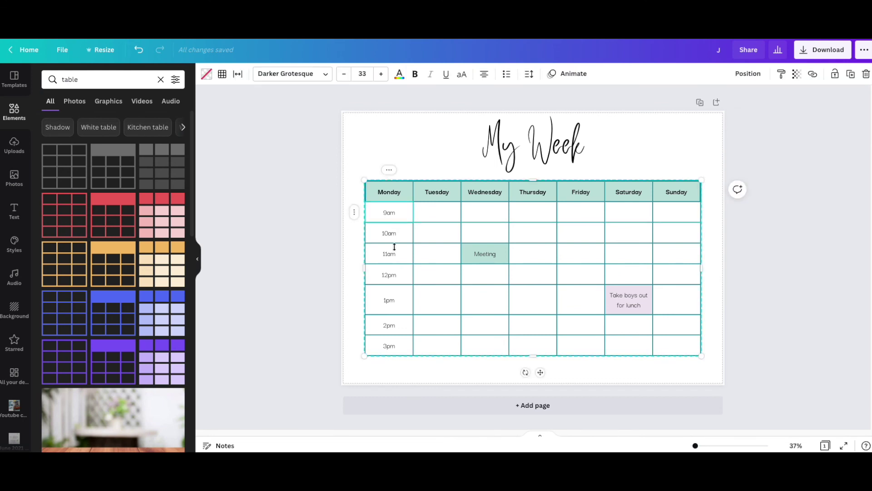
{"action": "left_click", "coordinate": [394, 233]}
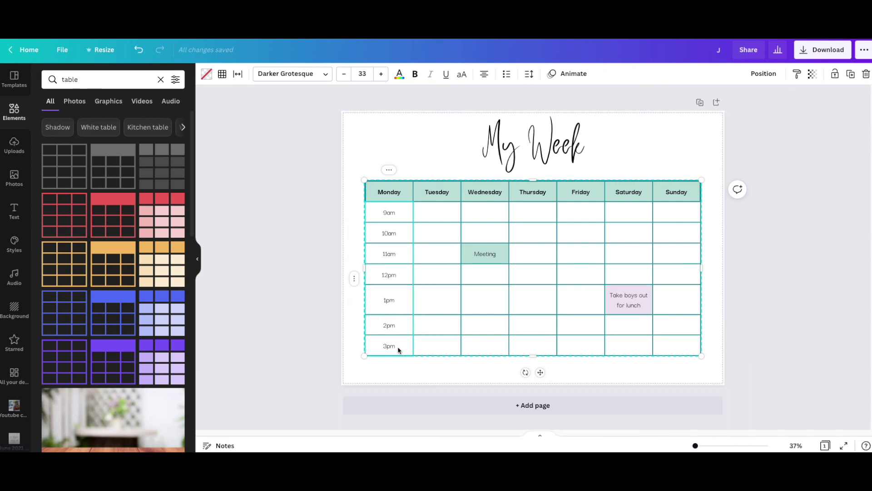
{"action": "left_click", "coordinate": [206, 73]}
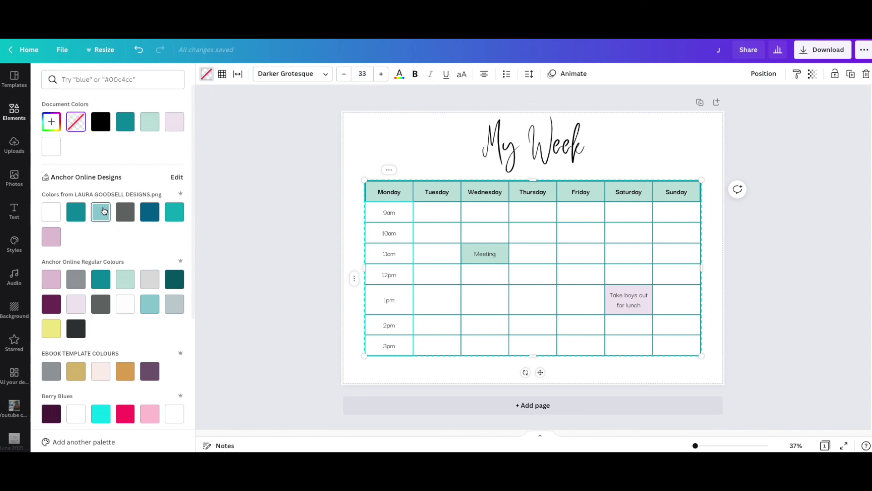
{"action": "left_click", "coordinate": [150, 121]}
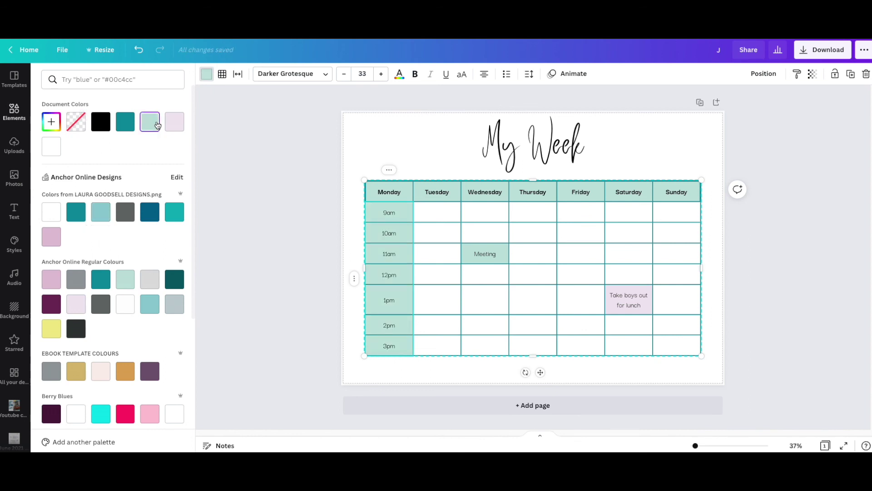
{"action": "left_click", "coordinate": [267, 290]}
{"action": "left_click", "coordinate": [265, 293]}
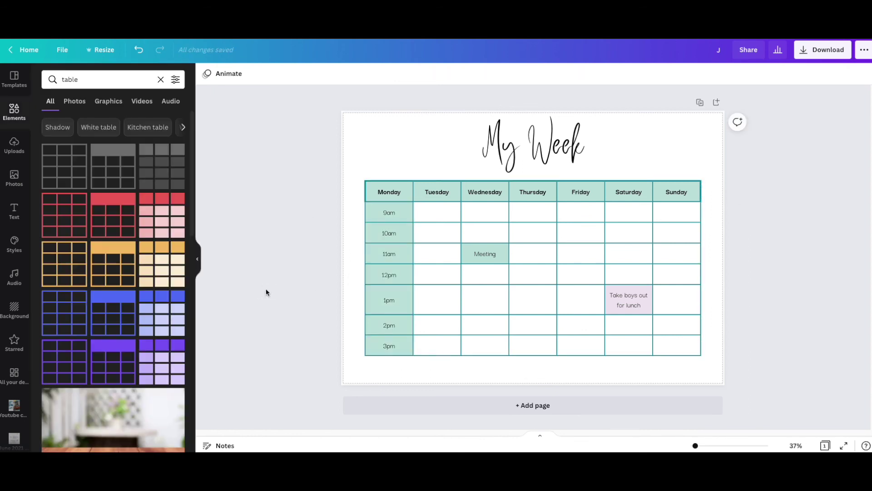
Step: Make each time label from 9am through 3pm bold
{"action": "left_click", "coordinate": [386, 212]}
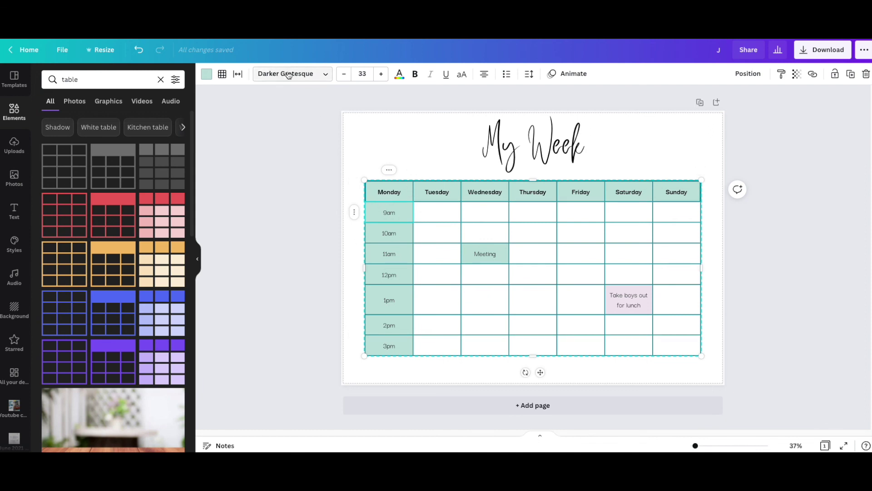
{"action": "left_click", "coordinate": [414, 73]}
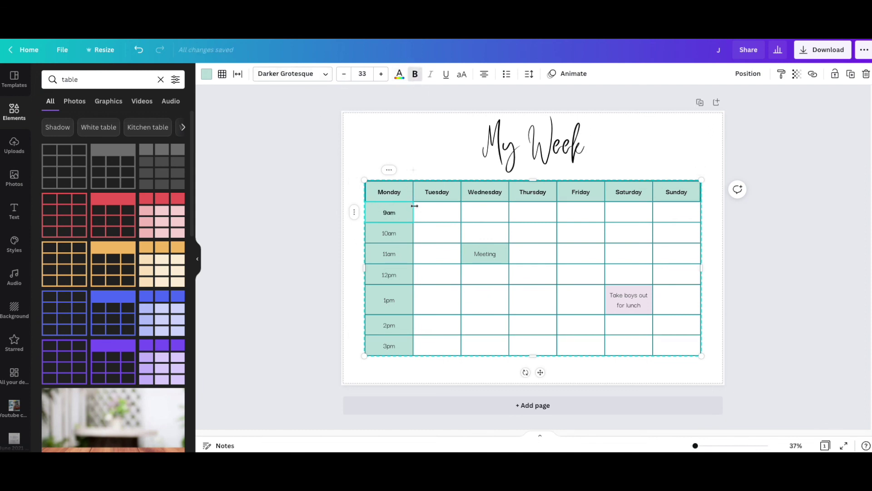
{"action": "left_click", "coordinate": [400, 236]}
{"action": "left_click", "coordinate": [414, 73]}
{"action": "left_click", "coordinate": [399, 255]}
{"action": "left_click", "coordinate": [411, 75]}
{"action": "left_click", "coordinate": [397, 274]}
{"action": "left_click", "coordinate": [415, 74]}
{"action": "left_click", "coordinate": [394, 293]}
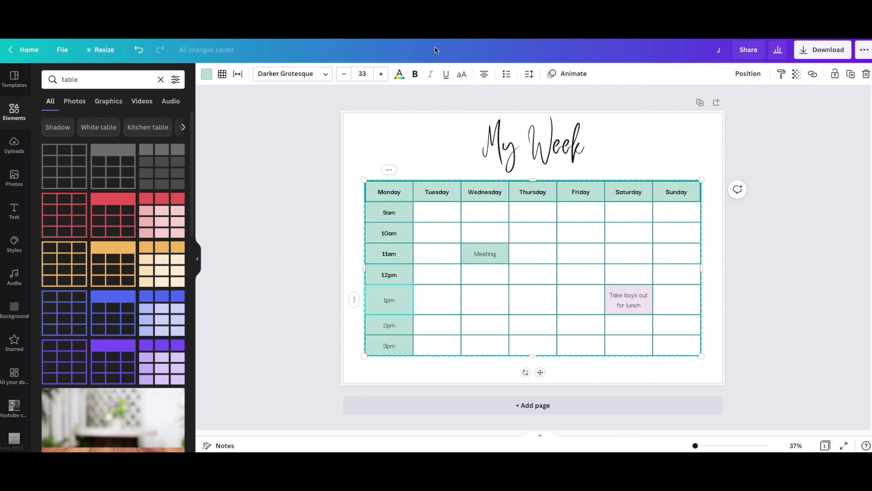
{"action": "left_click", "coordinate": [414, 73]}
{"action": "left_click", "coordinate": [392, 323]}
{"action": "left_click", "coordinate": [414, 74]}
{"action": "left_click", "coordinate": [386, 344]}
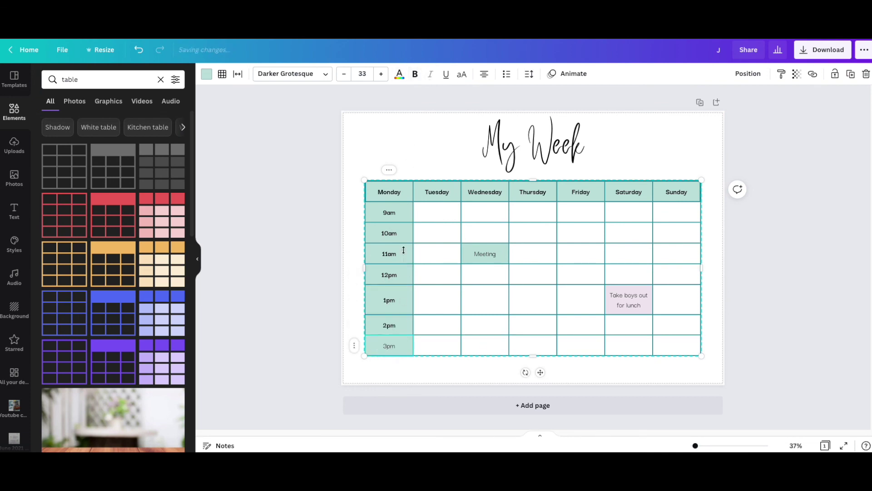
{"action": "left_click", "coordinate": [414, 74]}
{"action": "left_click", "coordinate": [301, 201]}
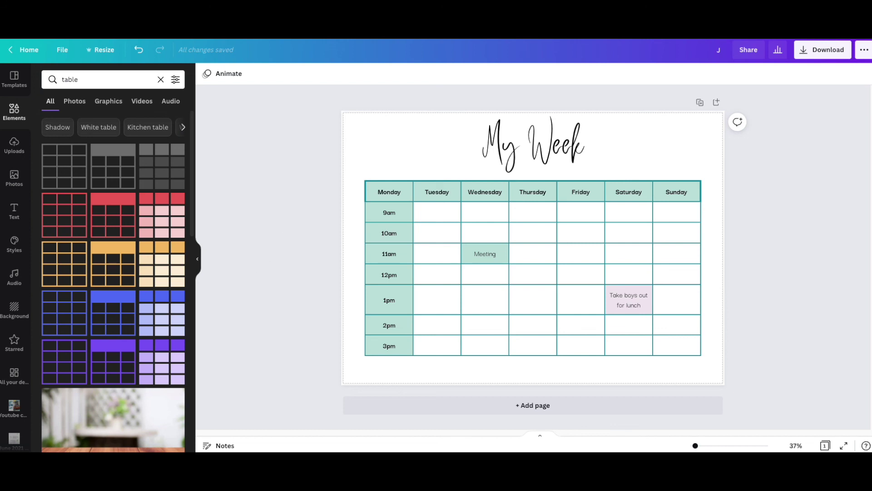
{"action": "mouse_move", "coordinate": [436, 39]}
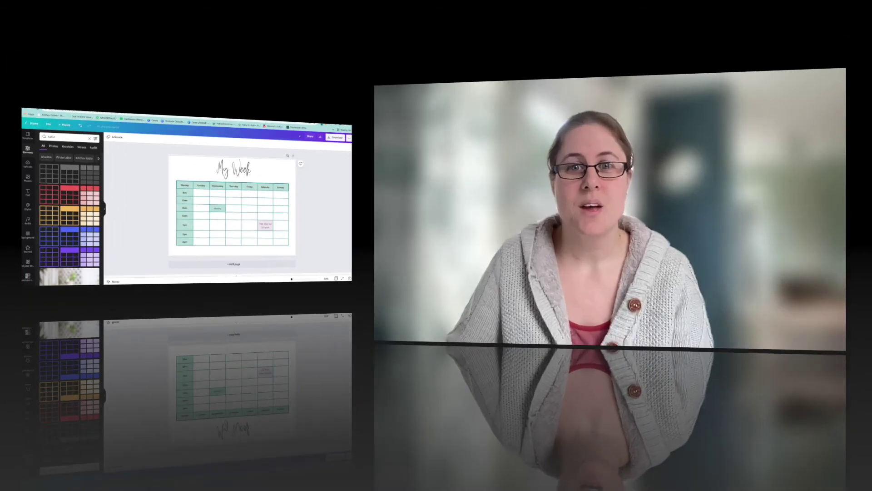